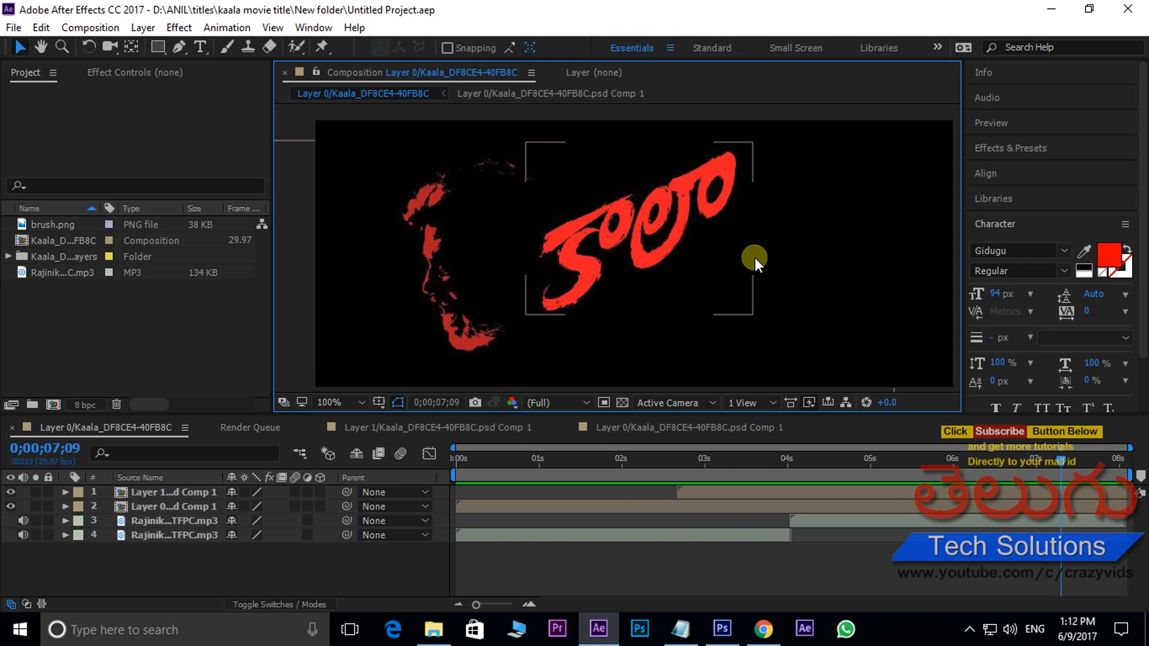
Step: Switch to Chrome and browse the videos and playlists of the Telugu Tech Solutions channel on YouTube
left_click(762, 630)
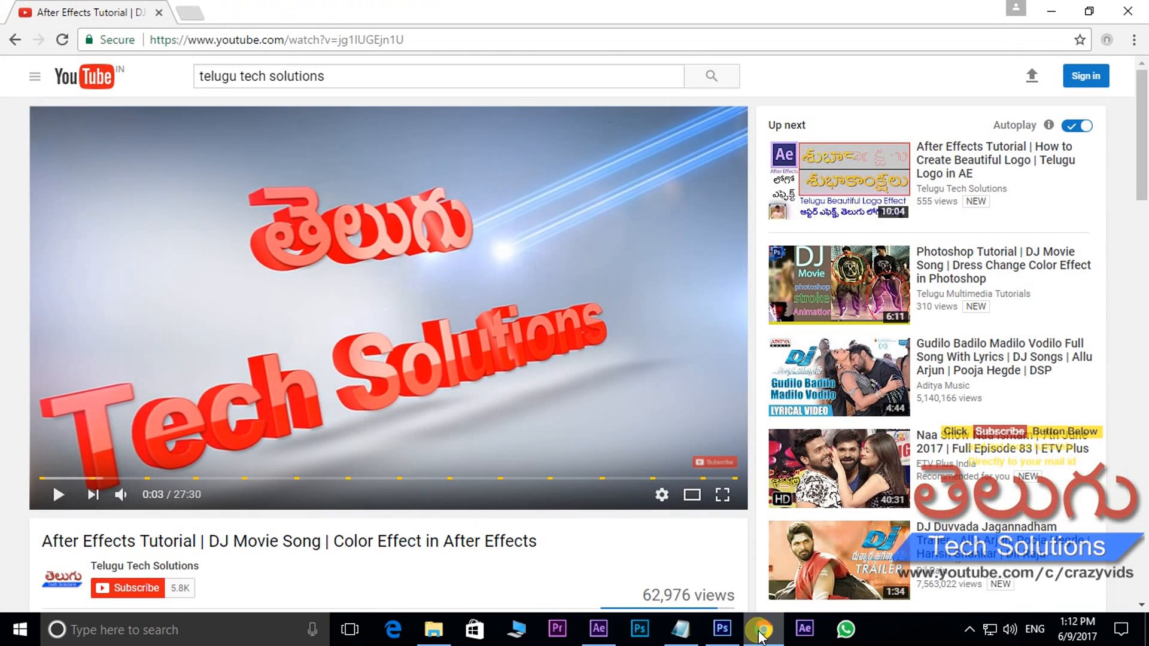
scroll(684, 483, "down", 3)
mouse_move(707, 297)
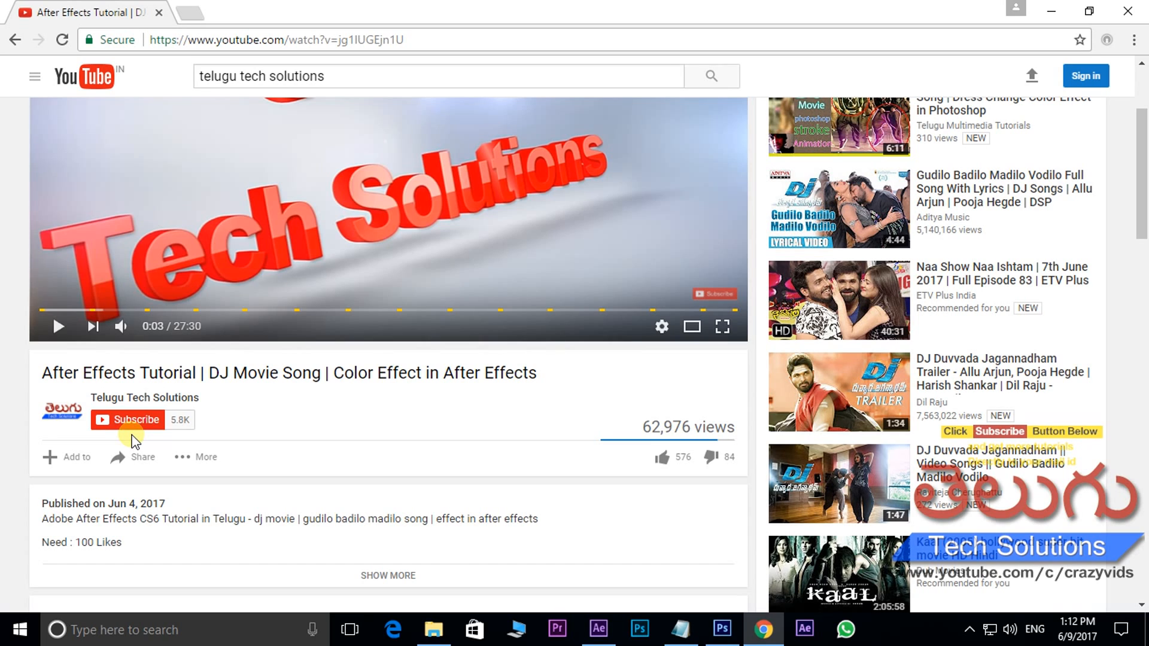
left_click(143, 400)
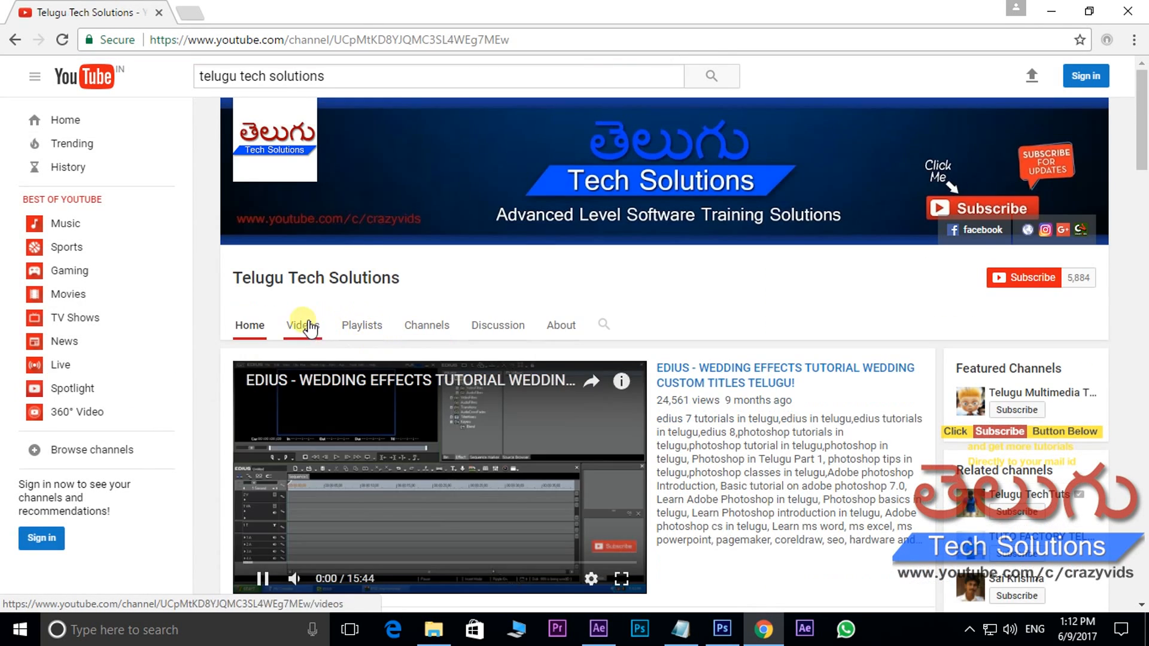
left_click(306, 326)
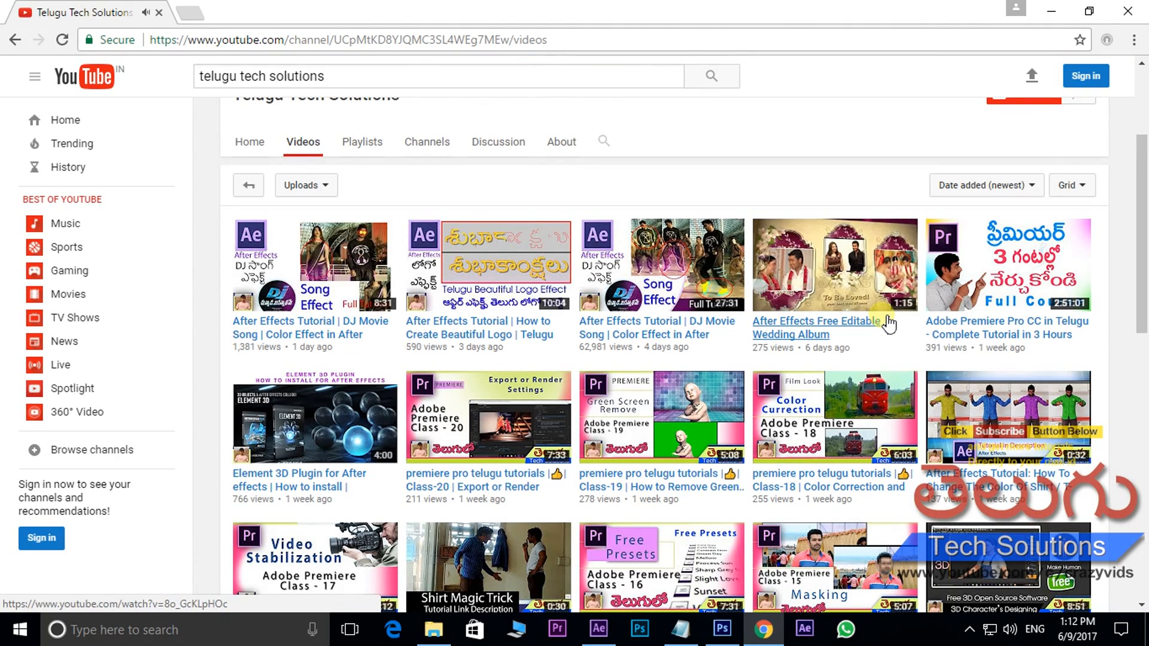
scroll(888, 324, "down", 3)
scroll(778, 299, "up", 5)
left_click(369, 320)
scroll(383, 317, "down", 3)
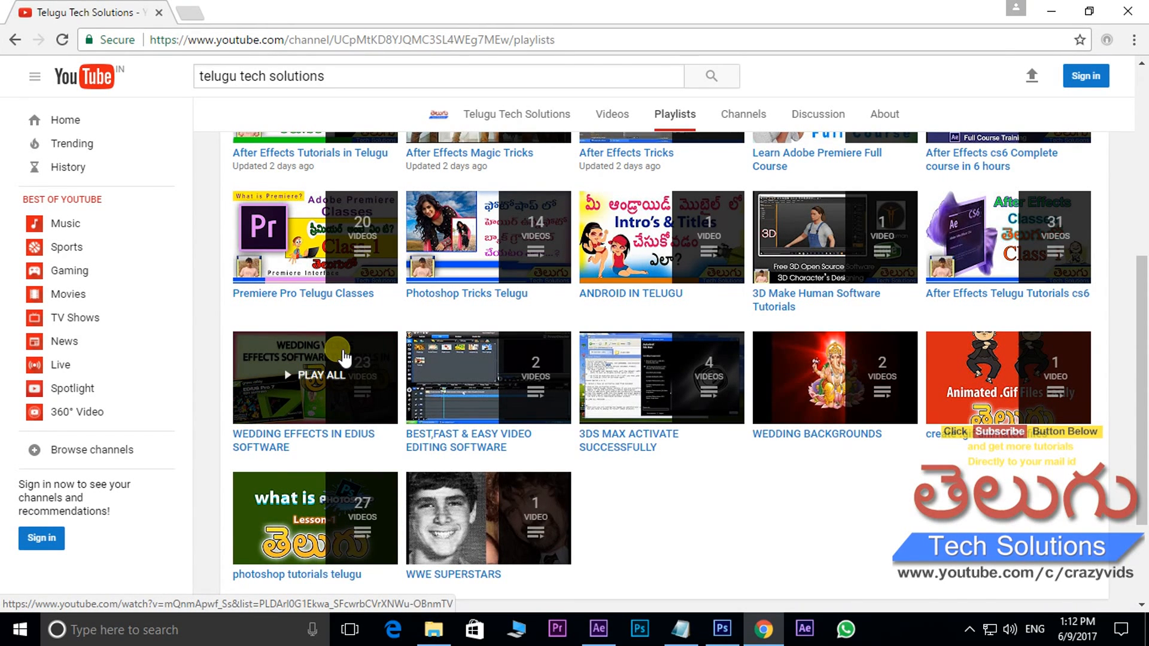
scroll(1076, 214, "up", 6)
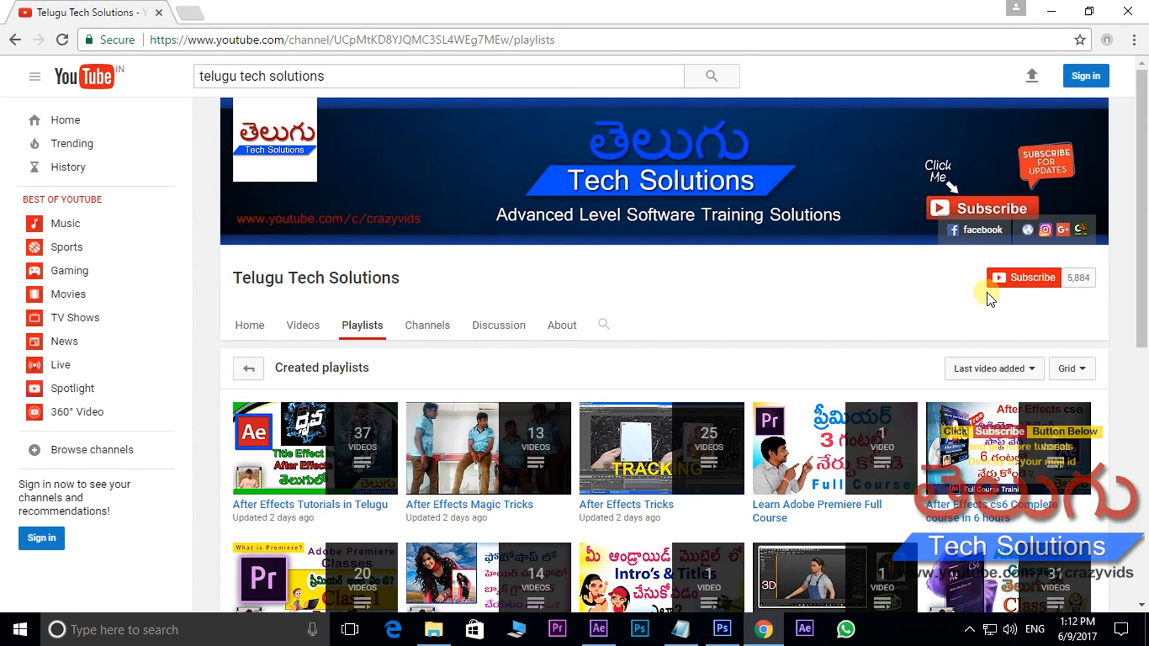
Step: Switch back to After Effects and delete all four items from the project, including the layers folder and its contents
left_click(598, 628)
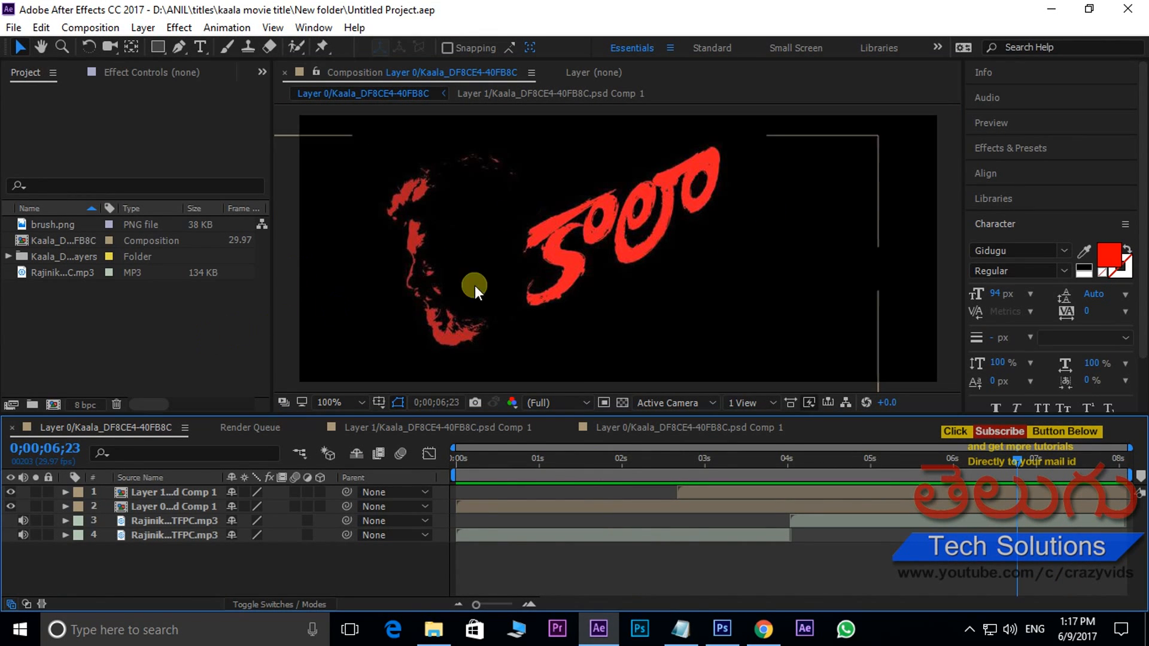
left_click_drag(691, 464, 772, 480)
left_click_drag(17, 340, 123, 217)
key("Delete")
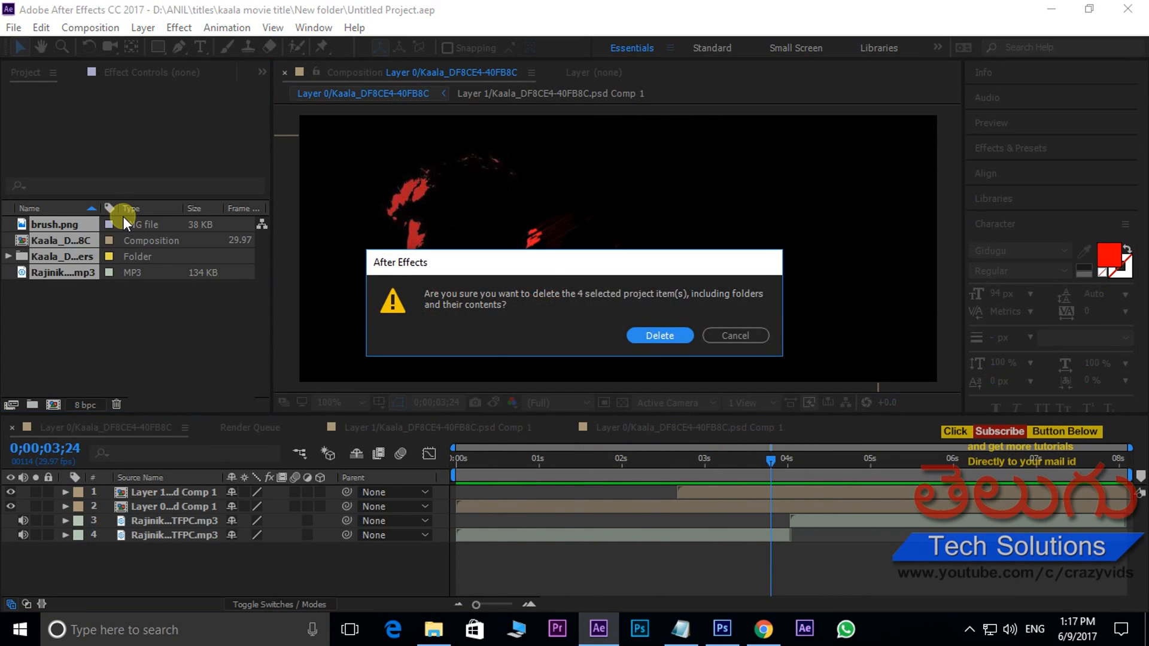
left_click(653, 336)
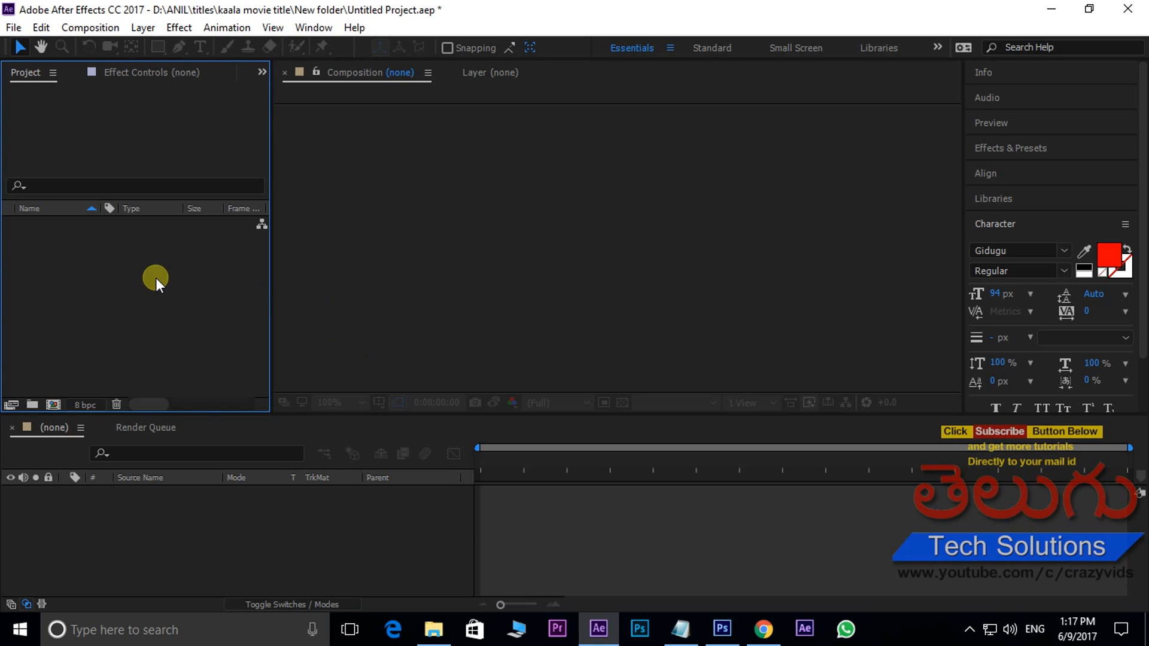
Step: Switch to Photoshop and toggle the visibility of Layer 1 and Layer 0 to inspect what each one contains
left_click(722, 628)
left_click_drag(955, 381, 483, 318)
left_click(974, 363)
left_click(974, 364)
left_click(974, 363)
left_click(974, 382)
left_click(974, 383)
left_click(974, 363)
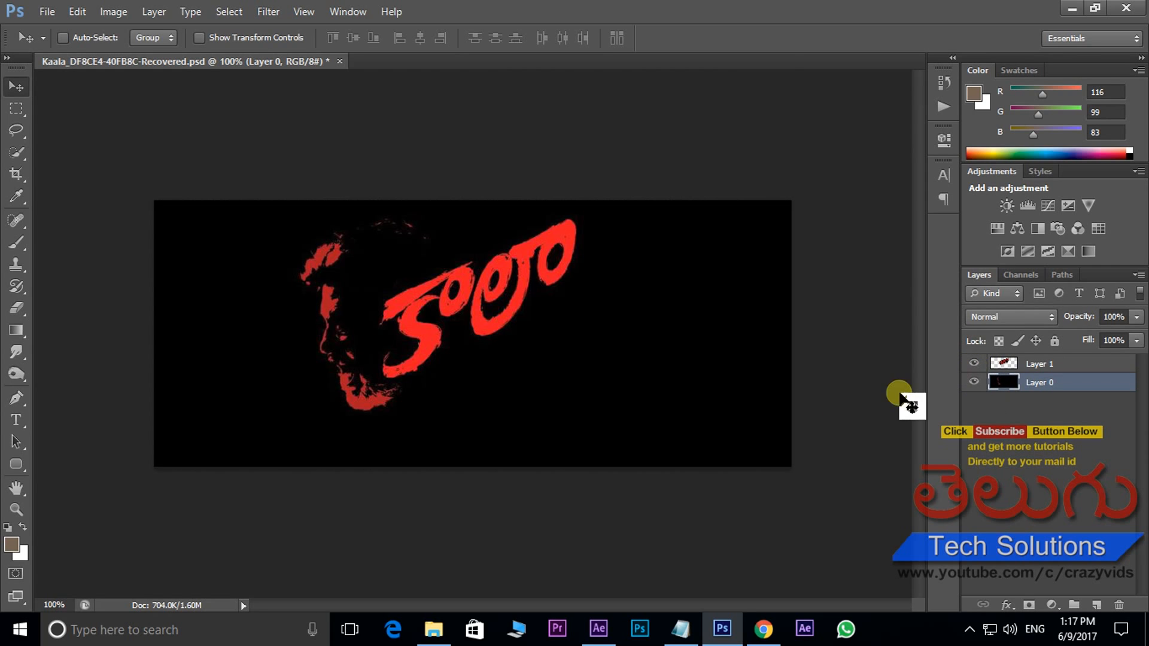
Step: Look through the source files in the kaala movie title folder: the PSD, the teaser audio and the brush image
left_click(601, 629)
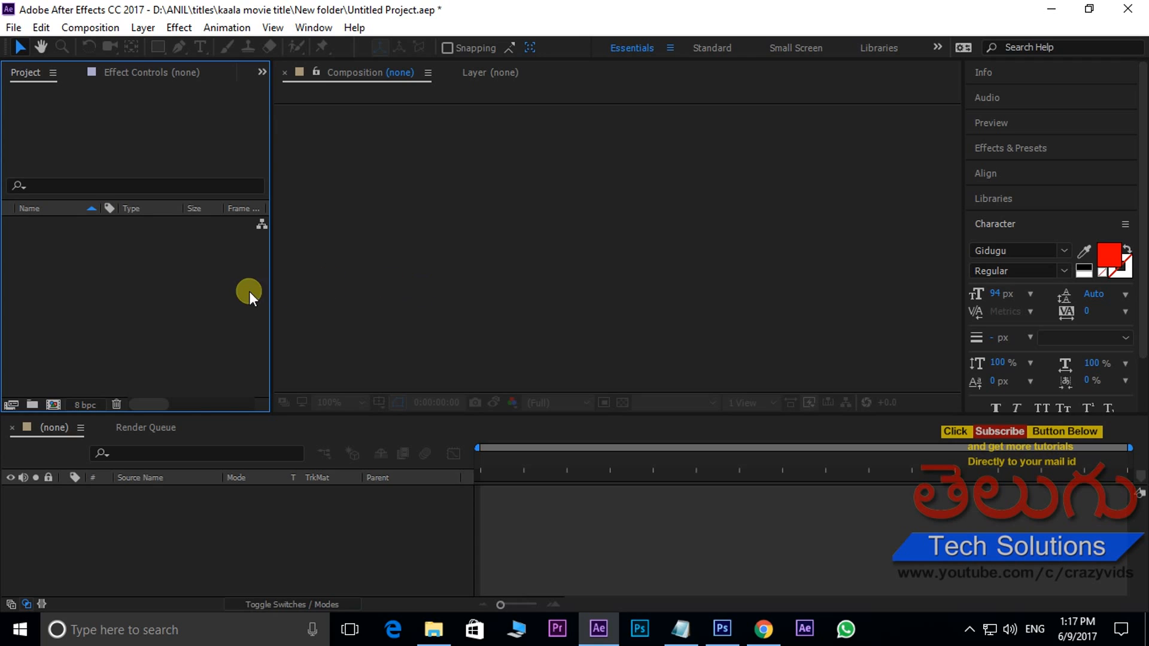
left_click(433, 628)
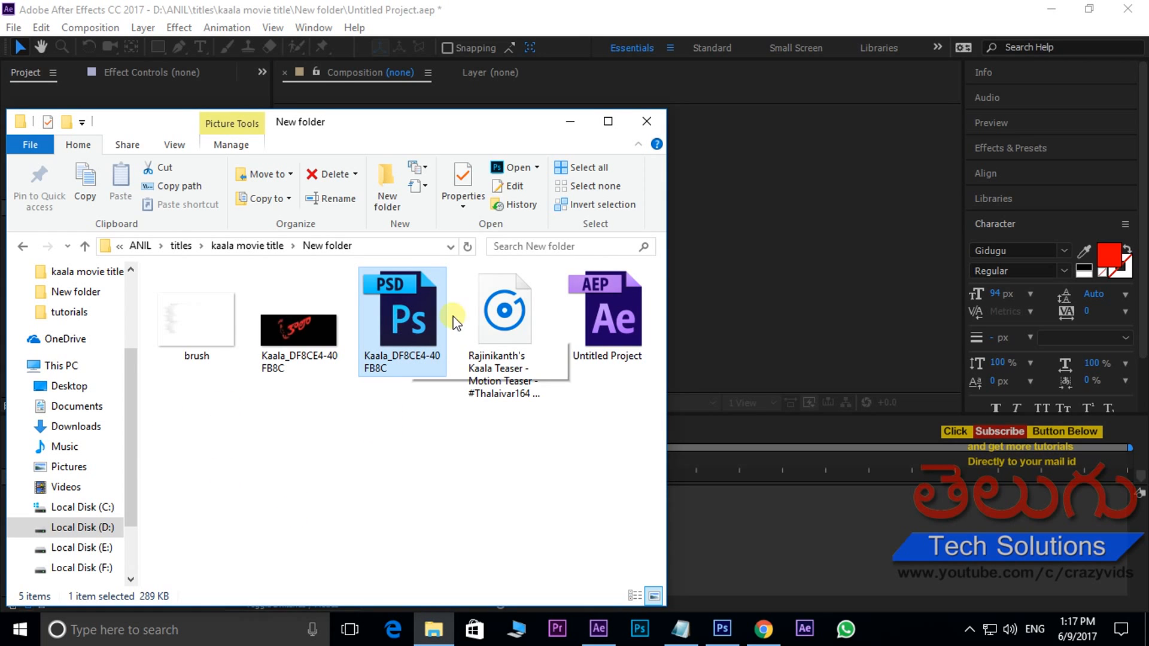
left_click(491, 308)
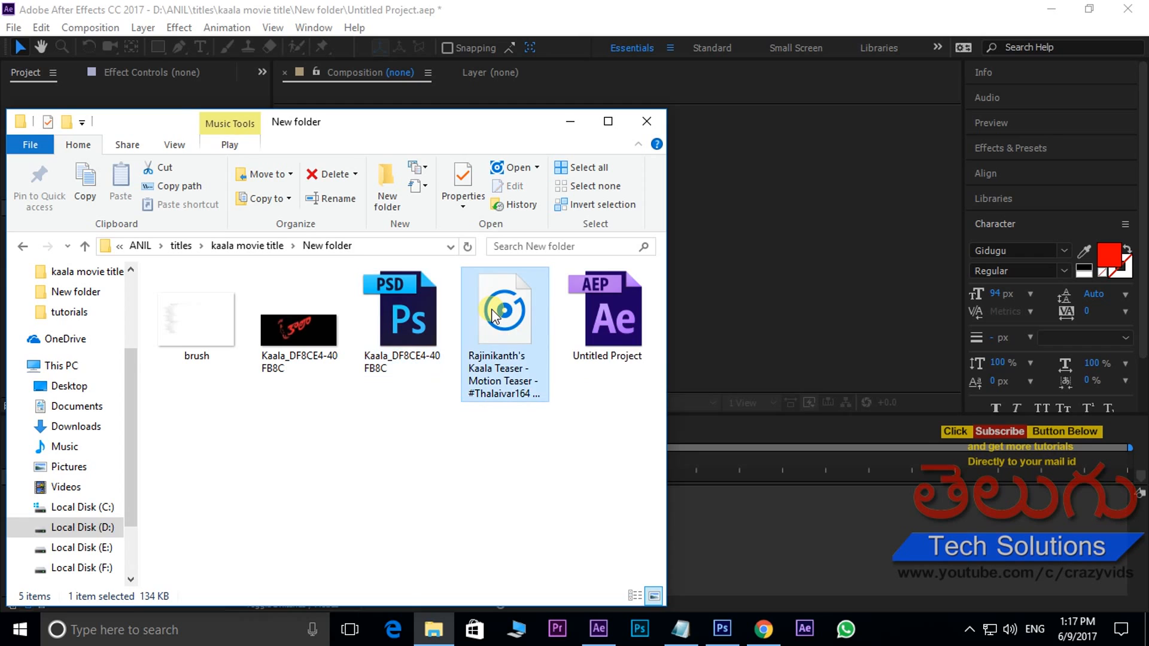
left_click(193, 322)
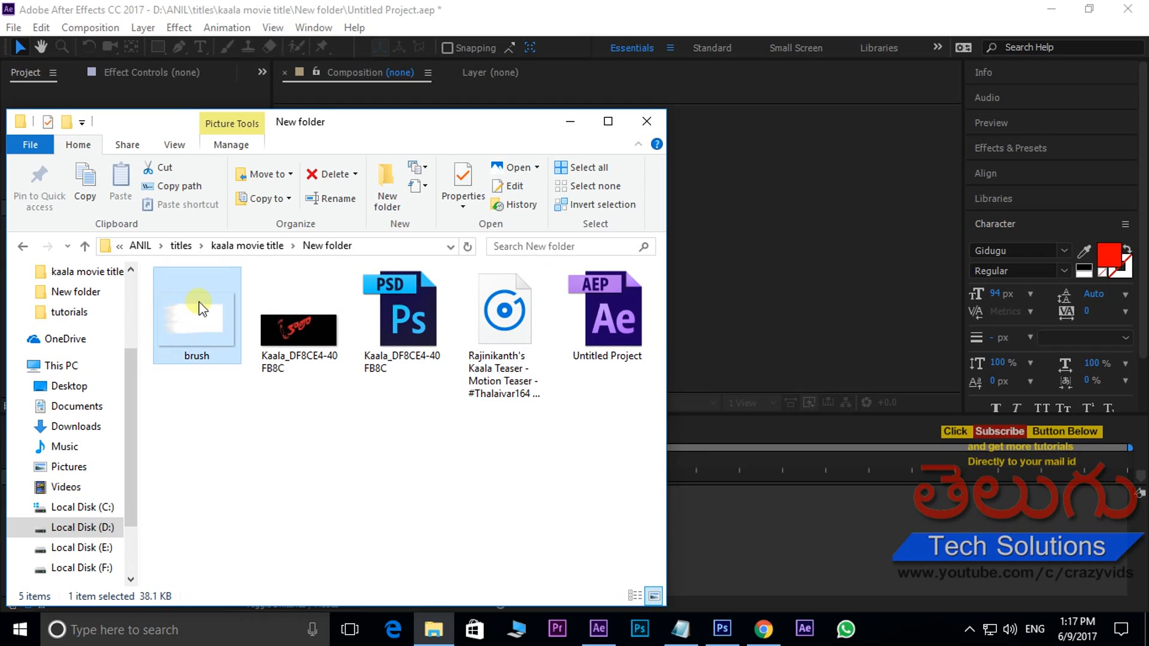
left_click(245, 447)
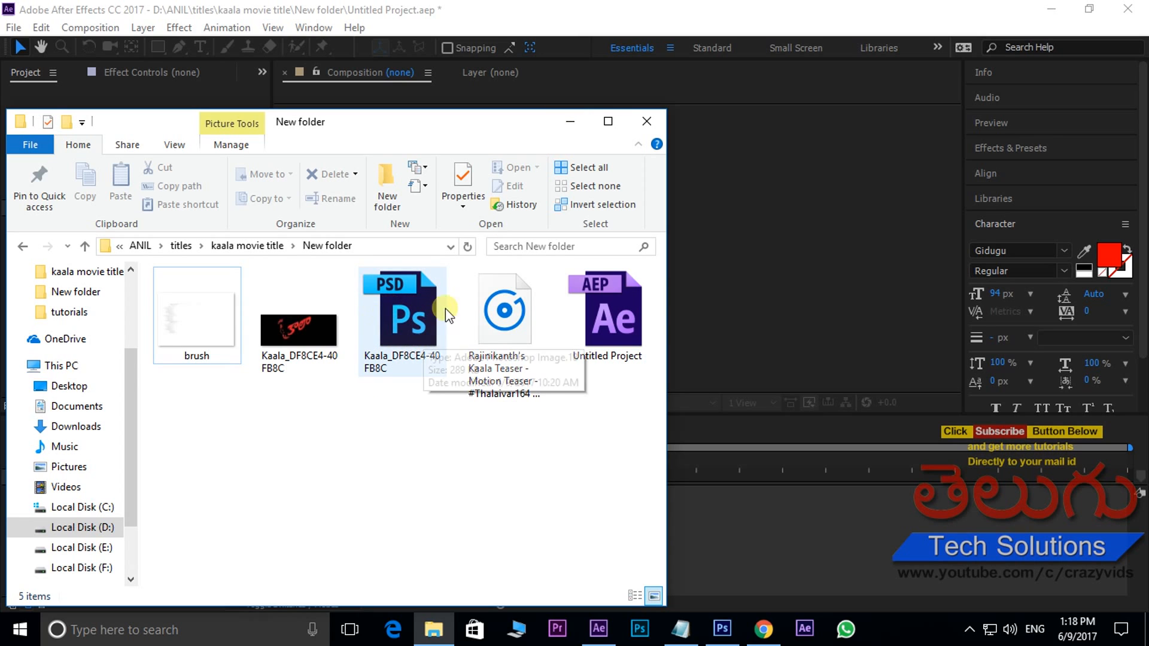
left_click(569, 122)
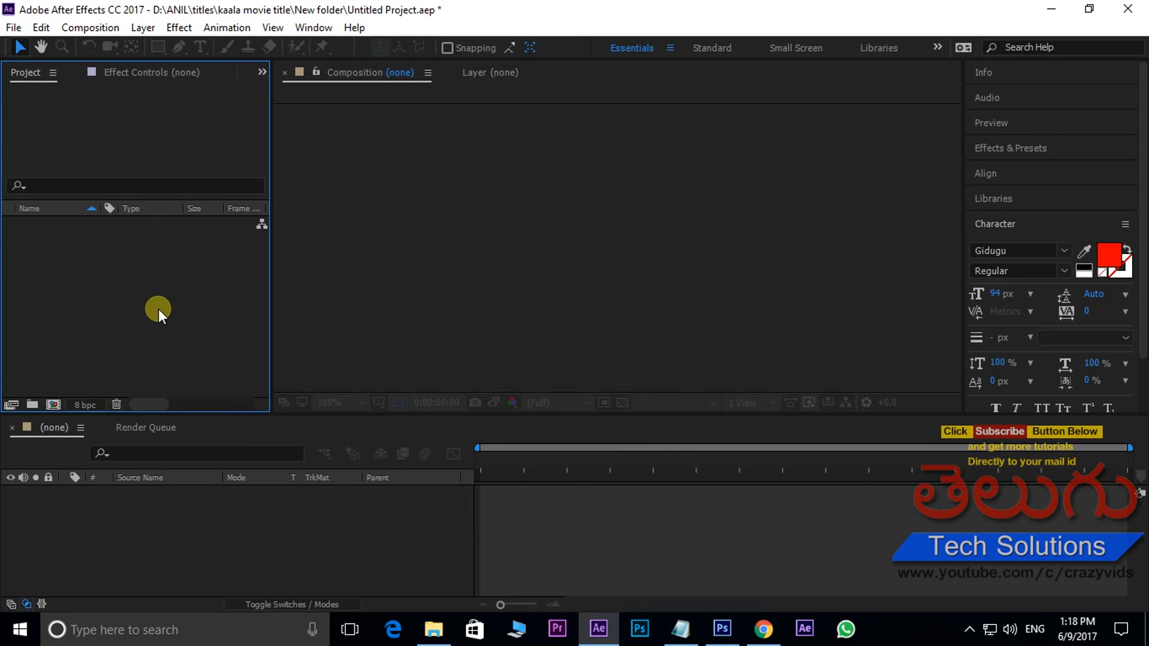
Step: Import Kaala_DF8CE4-40FB8C.psd as Composition - Retain Layer Sizes with editable layer styles
double_click(160, 308)
left_click(408, 182)
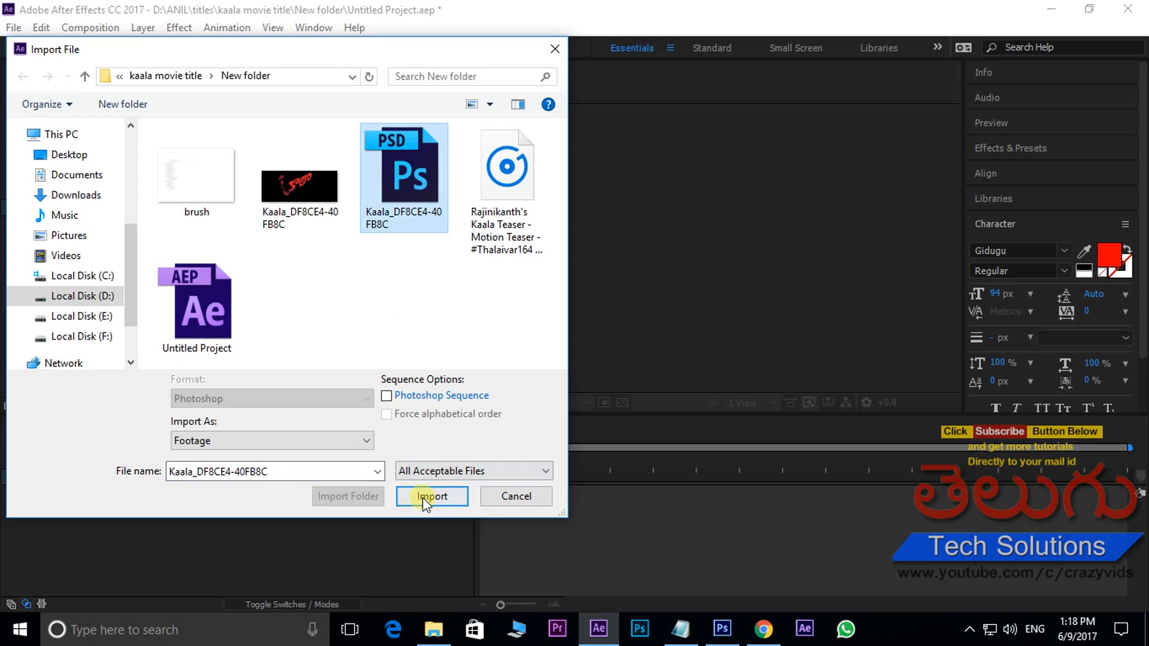
left_click(425, 498)
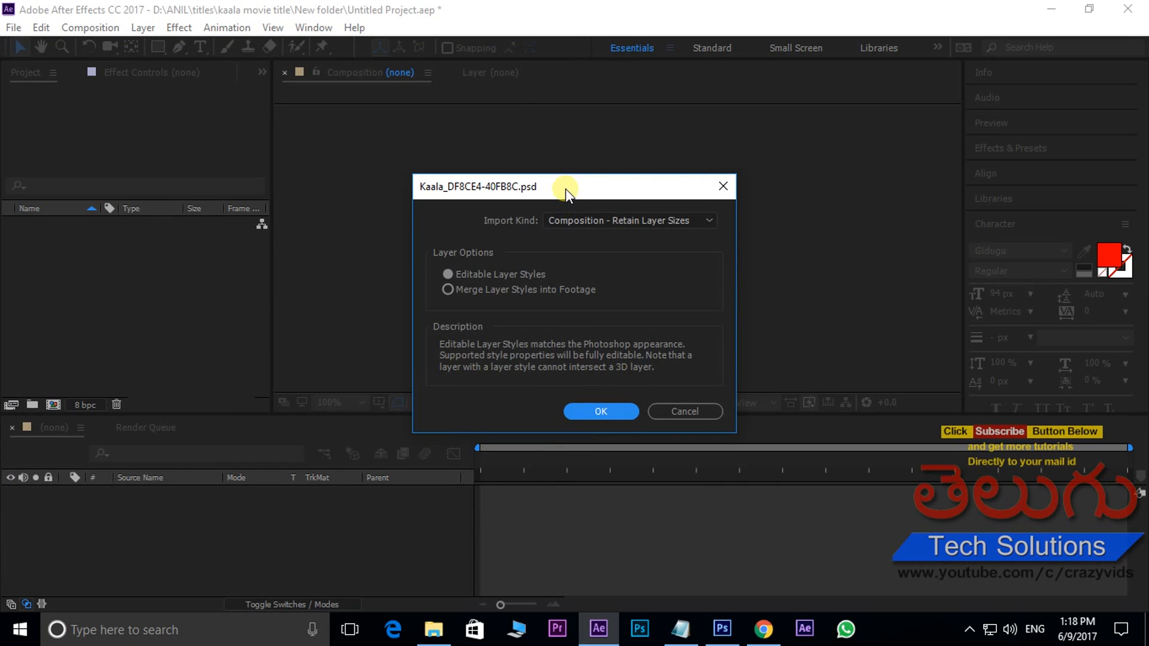
left_click_drag(566, 187, 524, 136)
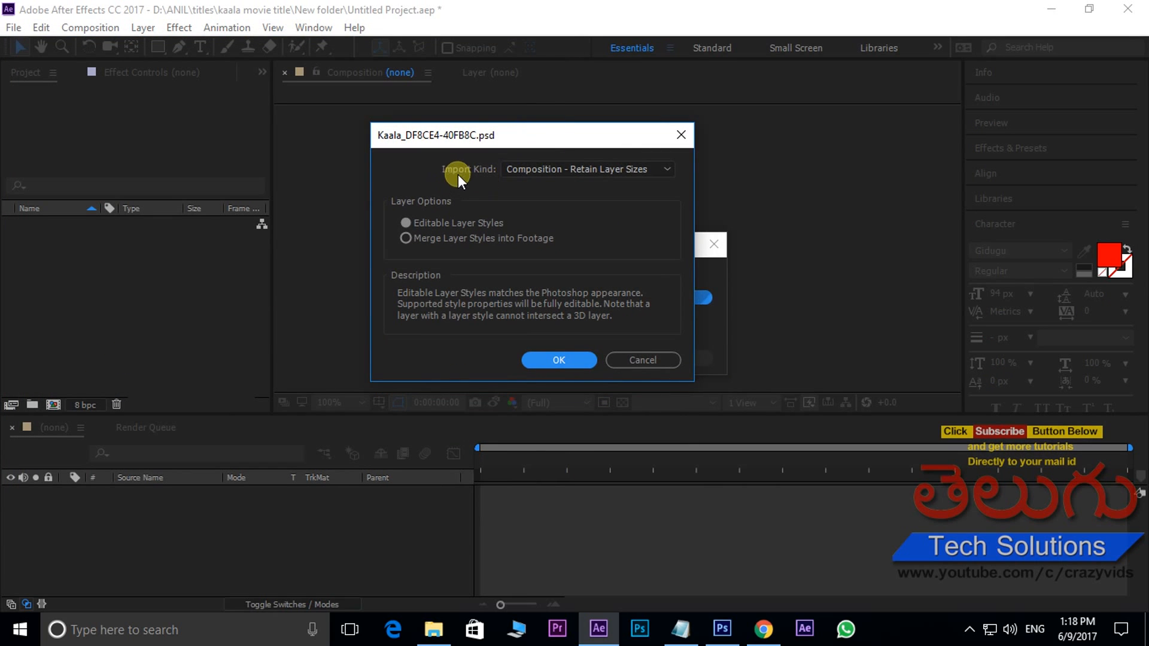
left_click(668, 167)
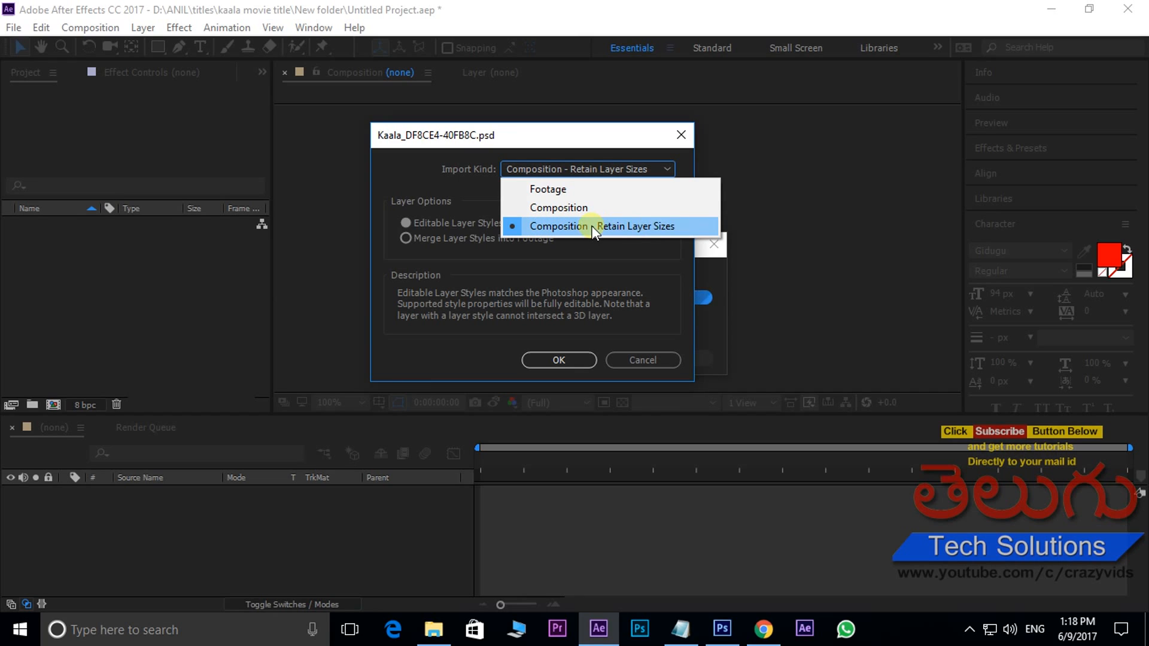
left_click(584, 227)
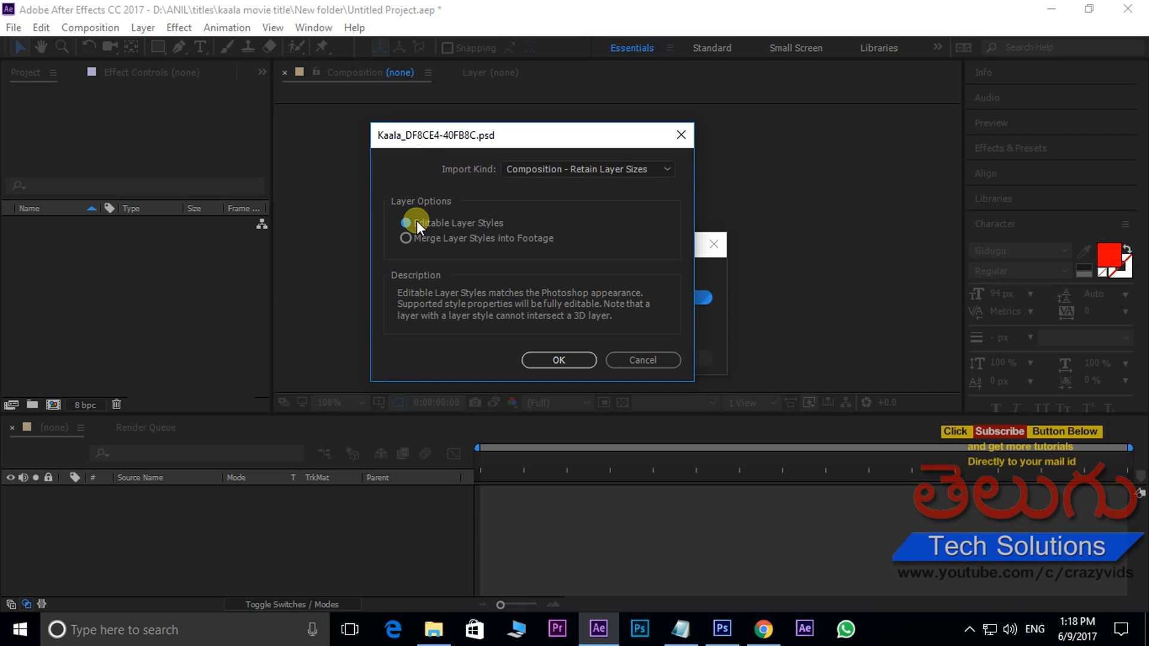
left_click(559, 360)
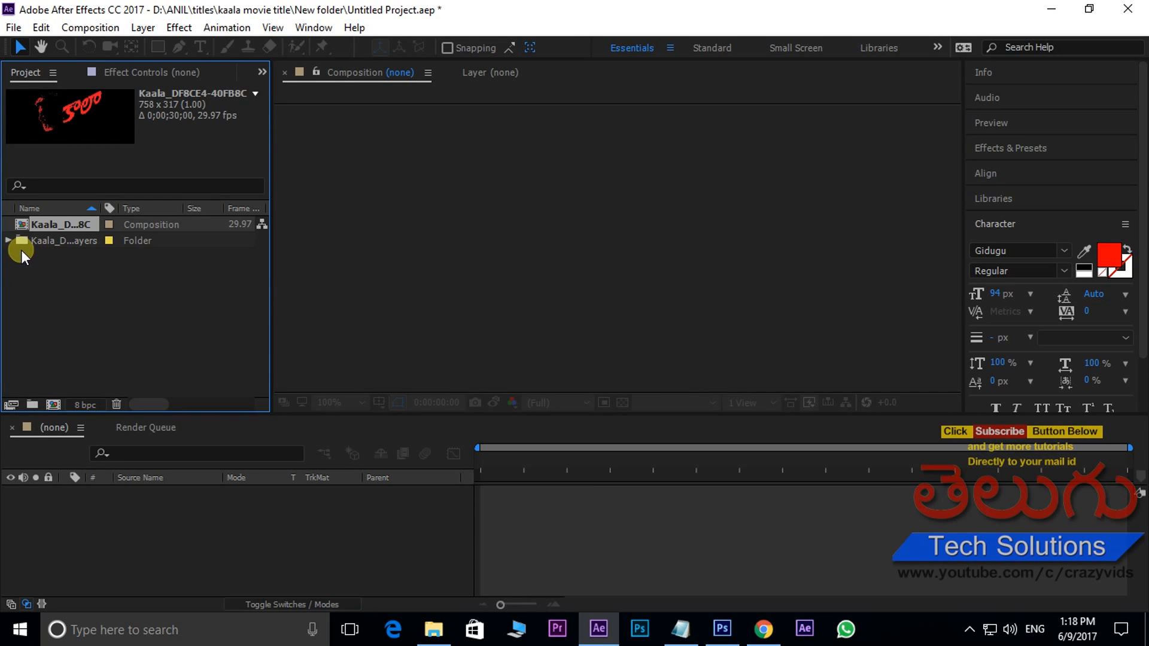
Step: Create a single composition from the two PSD layers, using Layer 0's dimensions and a still duration of 0:00:10:00
left_click(43, 241)
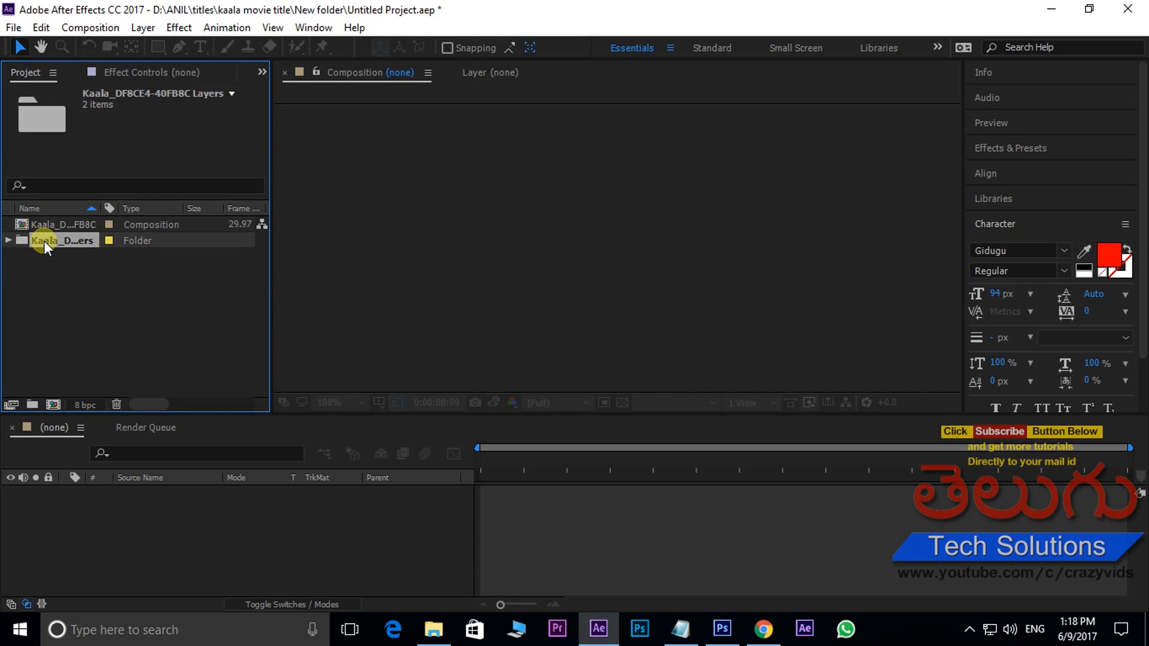
left_click(9, 242)
left_click_drag(39, 299, 114, 260)
left_click_drag(38, 274, 581, 232)
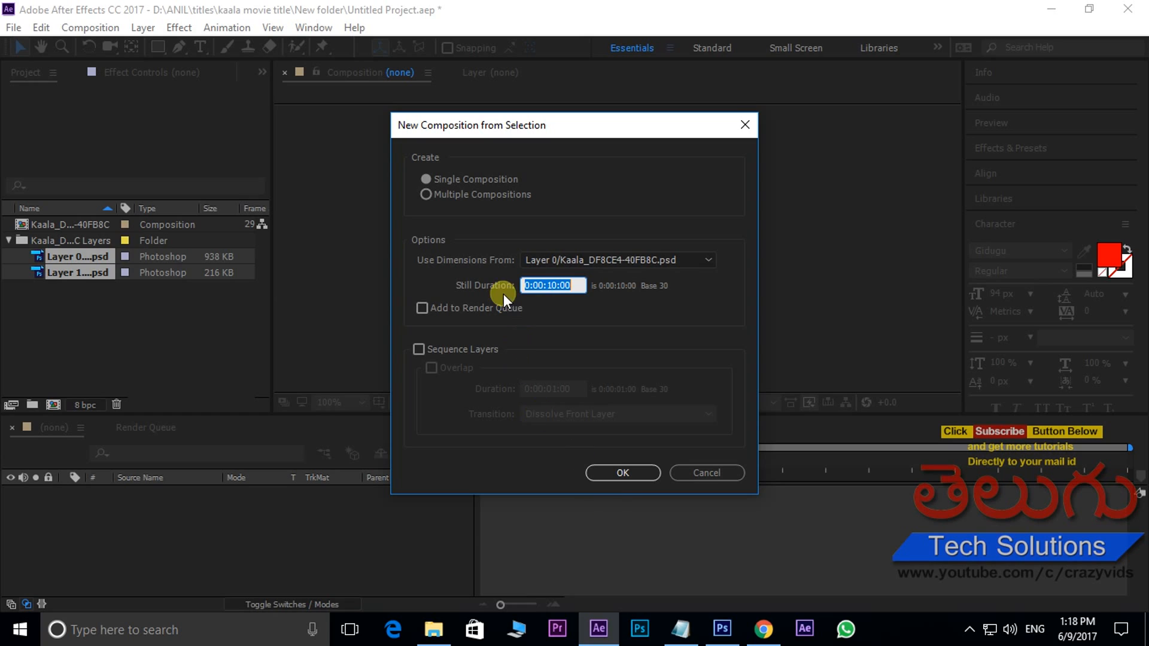
left_click(551, 287)
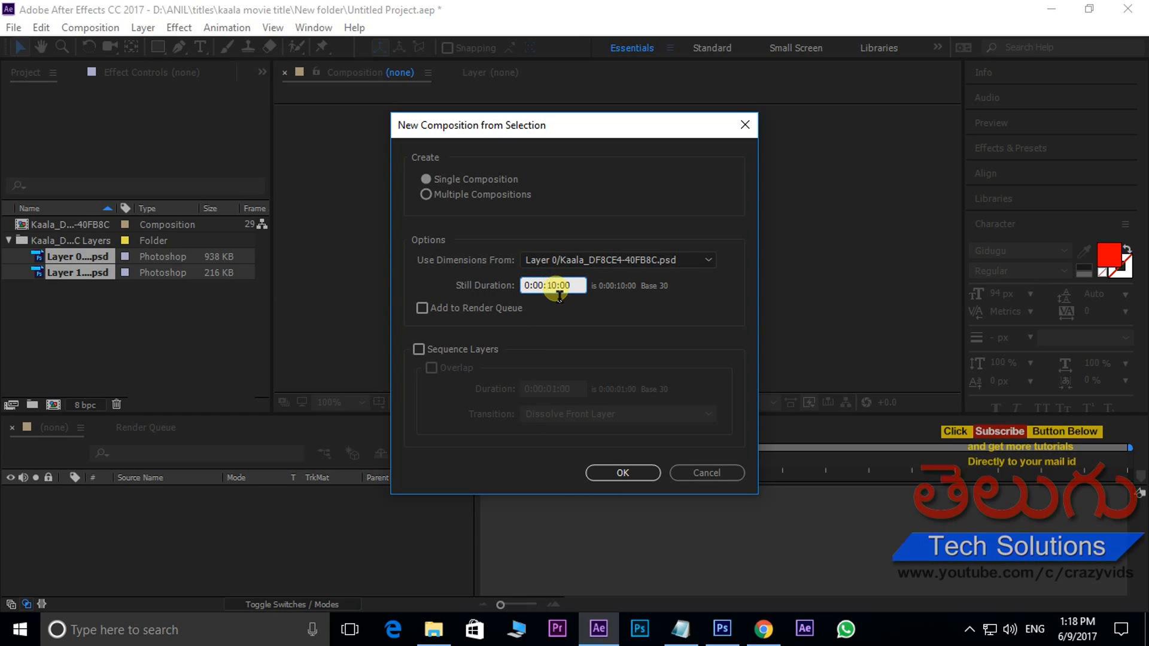
left_click(625, 472)
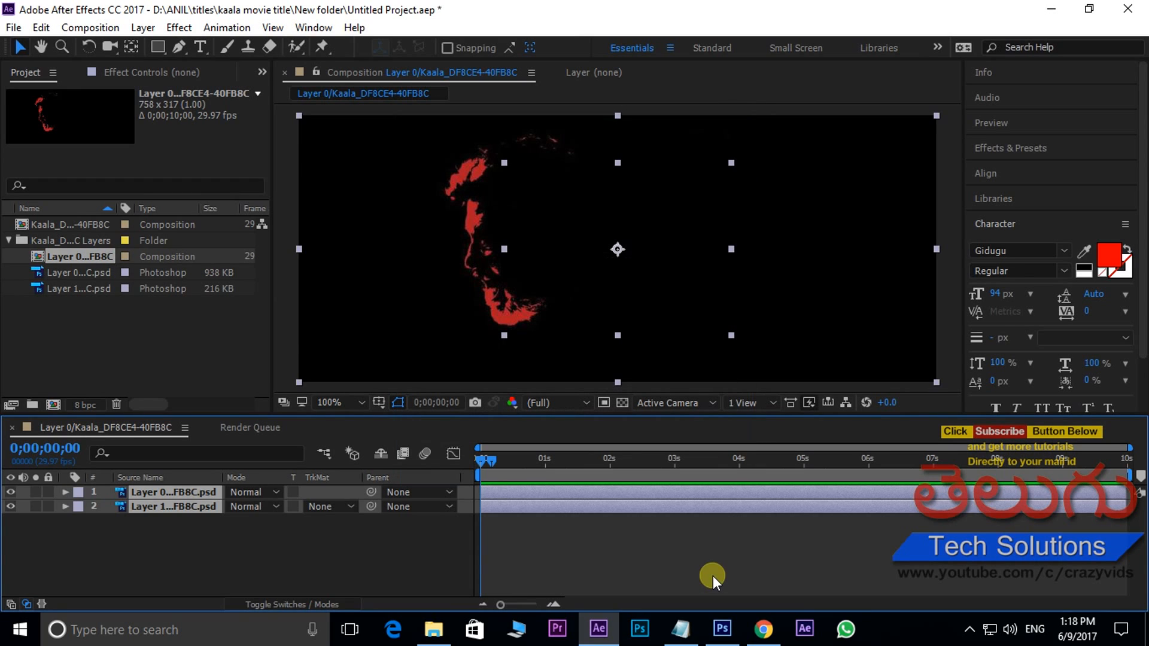
Step: Toggle the visibility of the Layer 0 face artwork to check the title layer underneath it
left_click(149, 529)
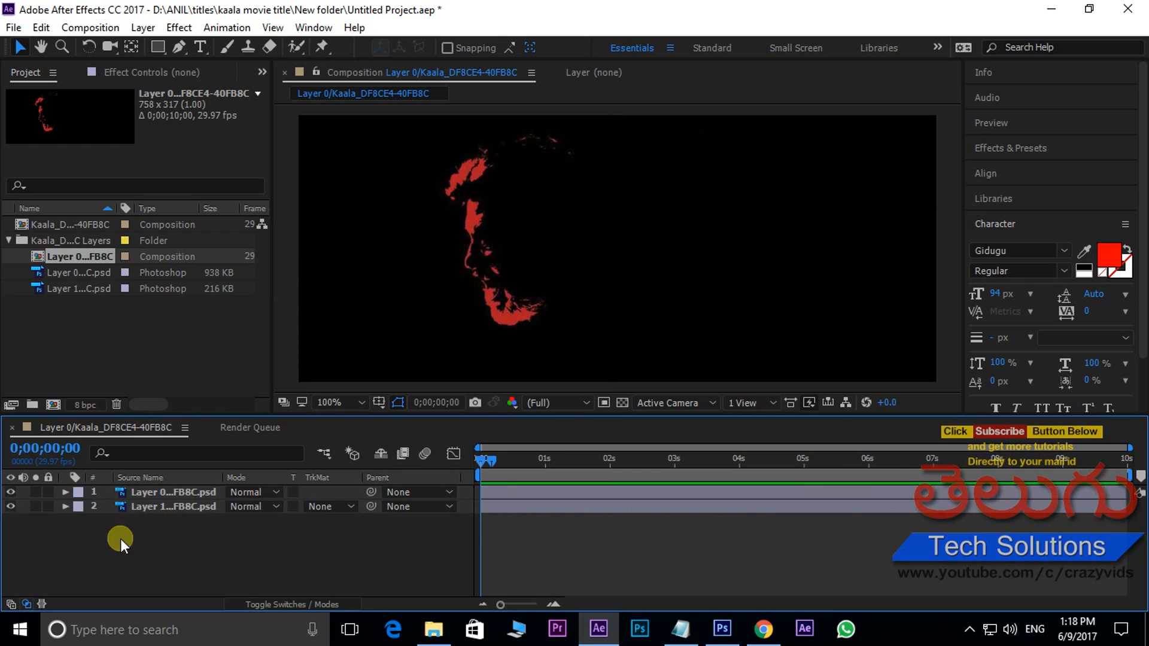
left_click(9, 492)
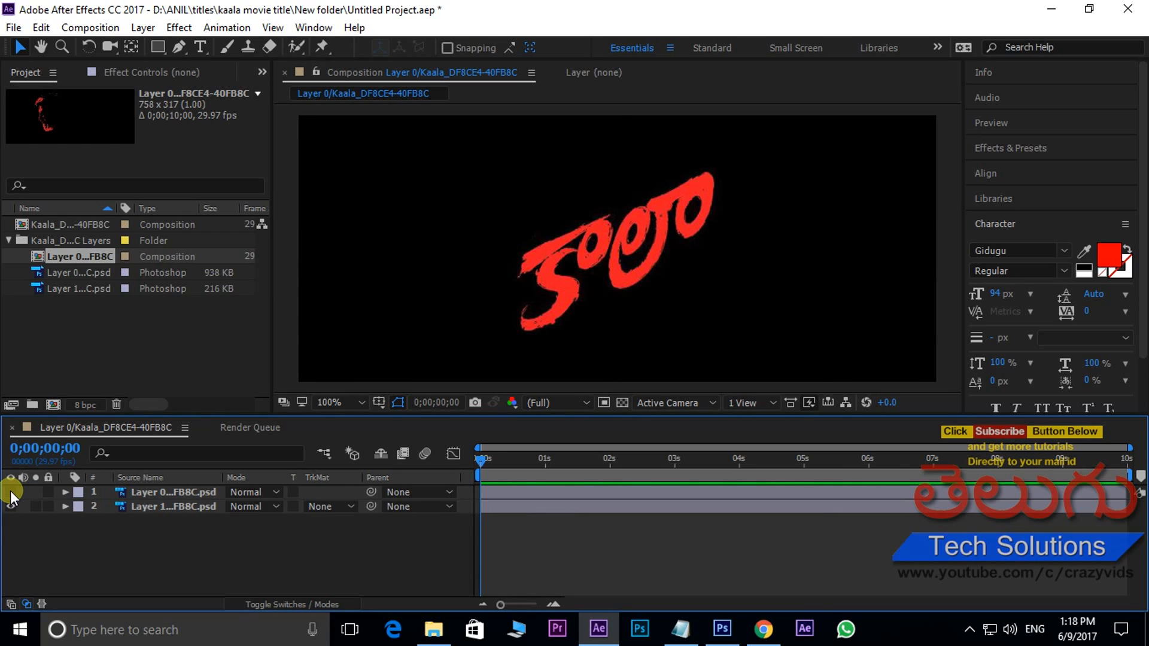
left_click(6, 502)
left_click(10, 492)
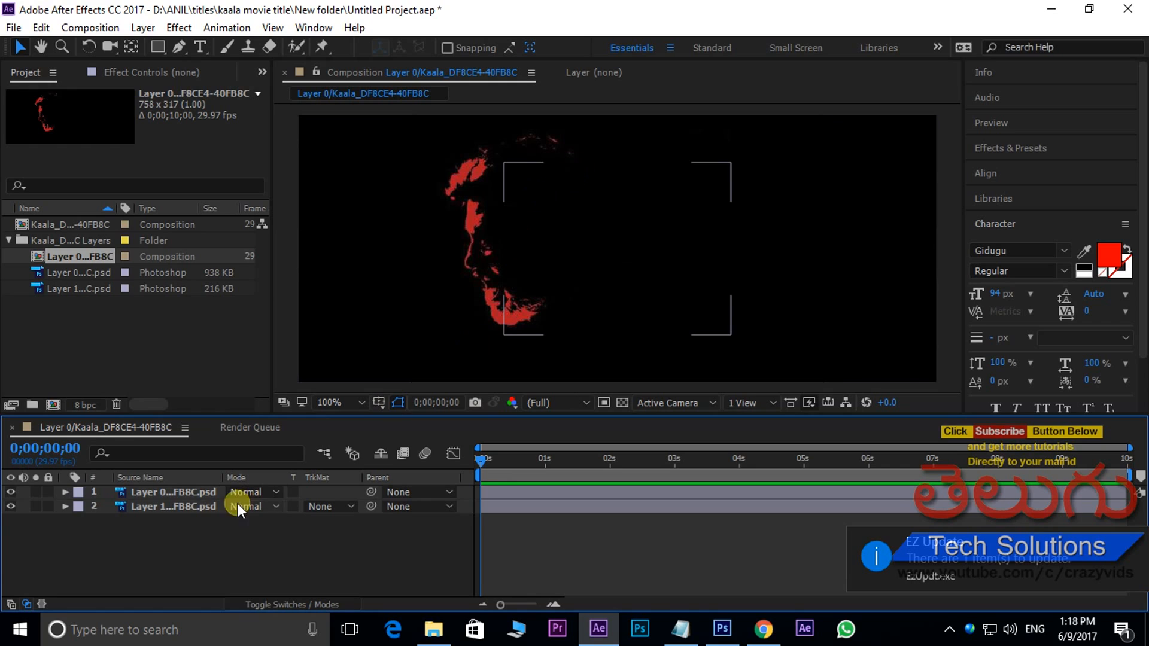
Step: Place the Layer 1 title above Layer 0 in the stacking order and move it up and right, clear of the face
left_click(179, 505)
left_click_drag(178, 505, 175, 485)
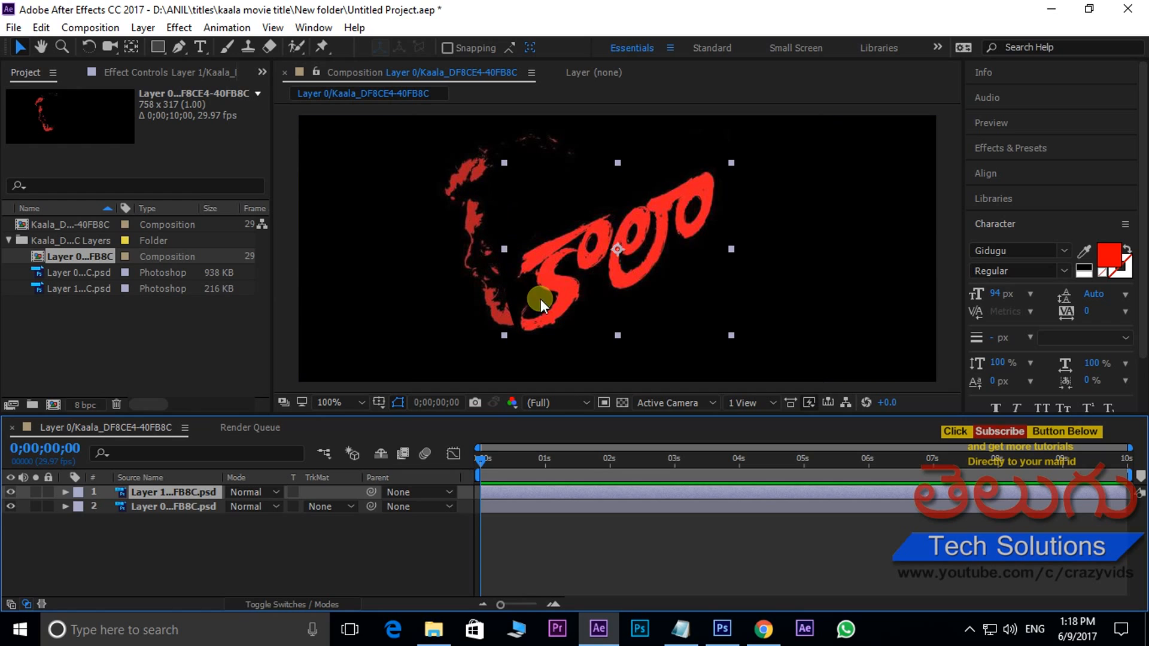
left_click_drag(555, 279, 630, 251)
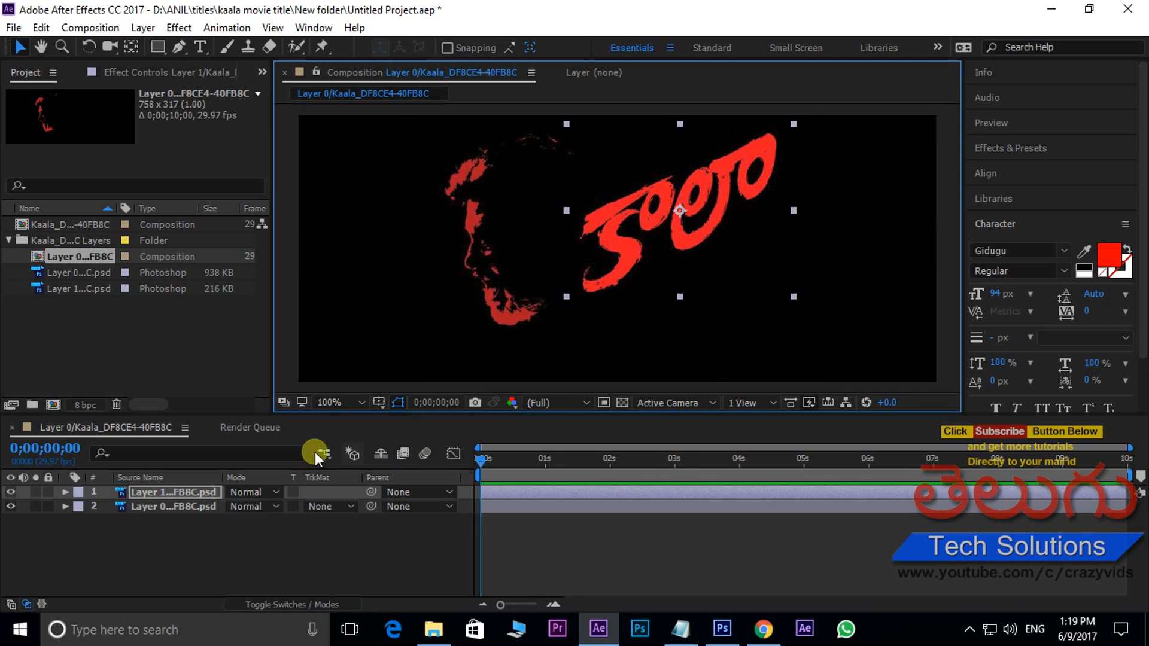
Step: Pre-compose the Layer 0 face artwork, leaving all attributes in the current composition
left_click(258, 541)
left_click(156, 508)
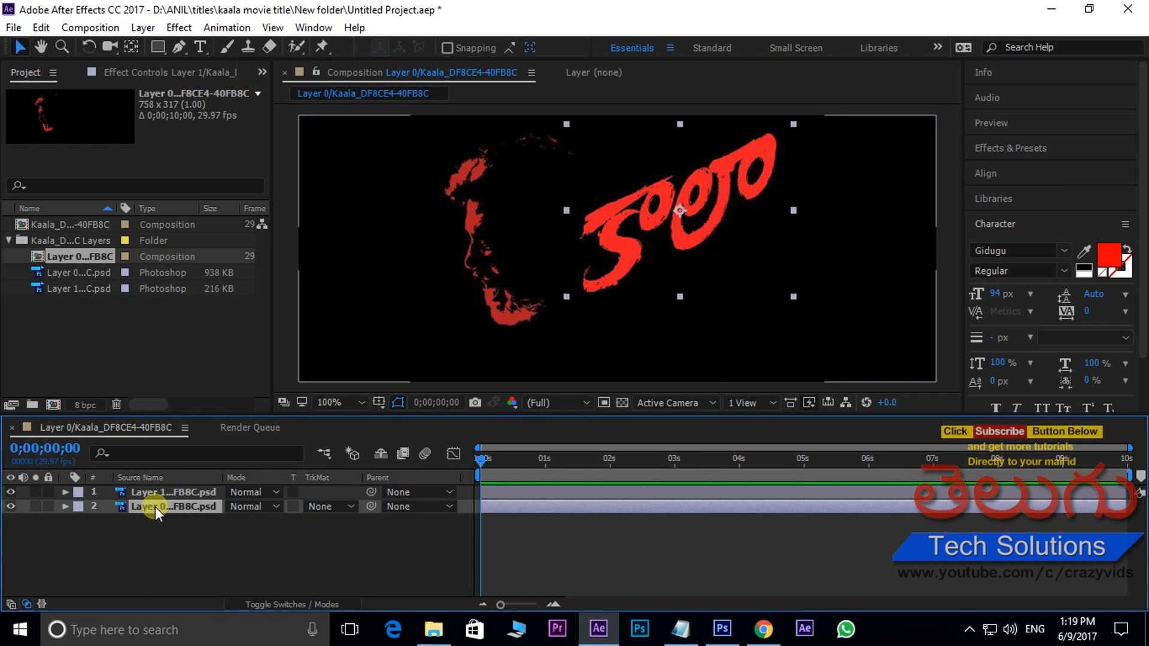
left_click(11, 506)
left_click(11, 506)
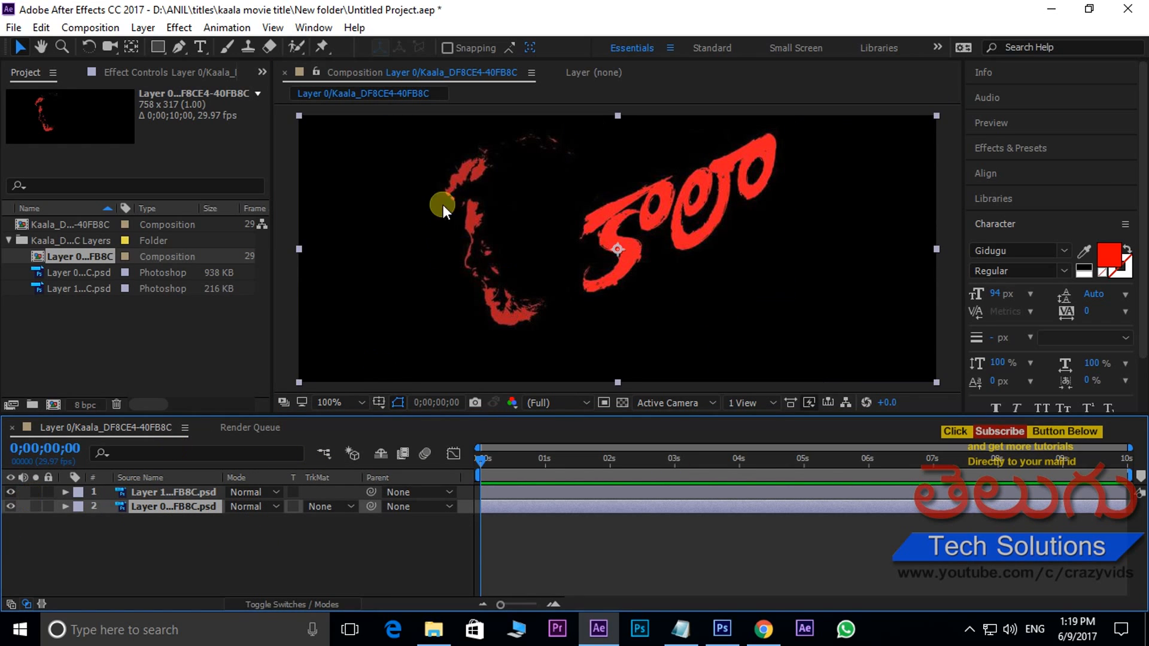
right_click(152, 504)
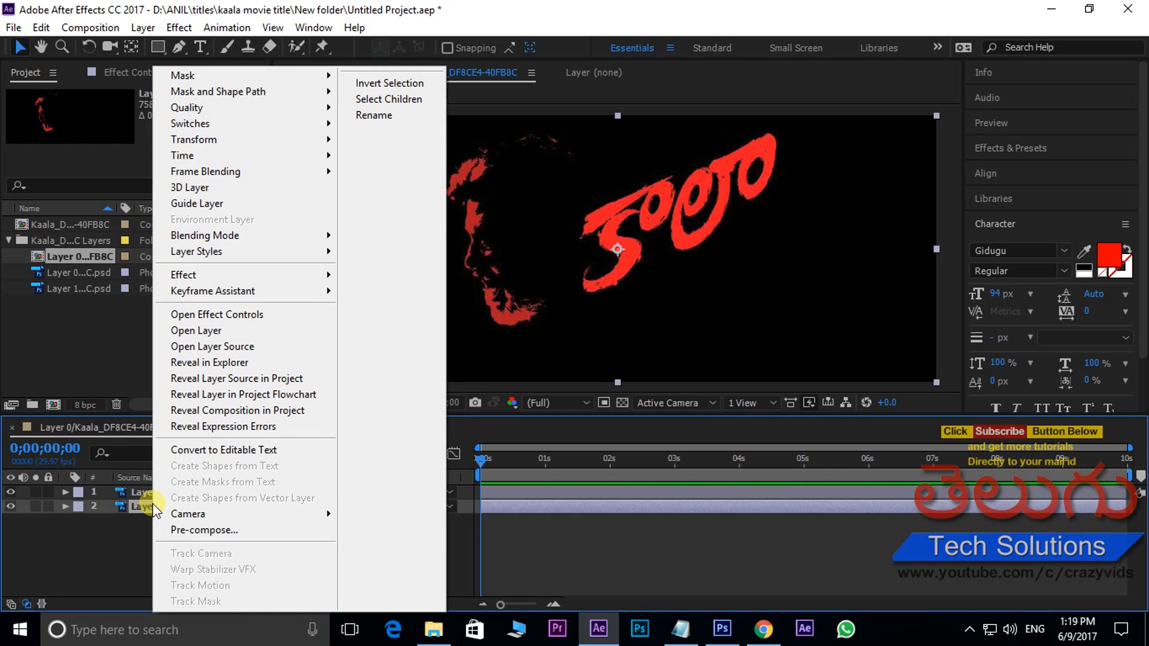
left_click(209, 531)
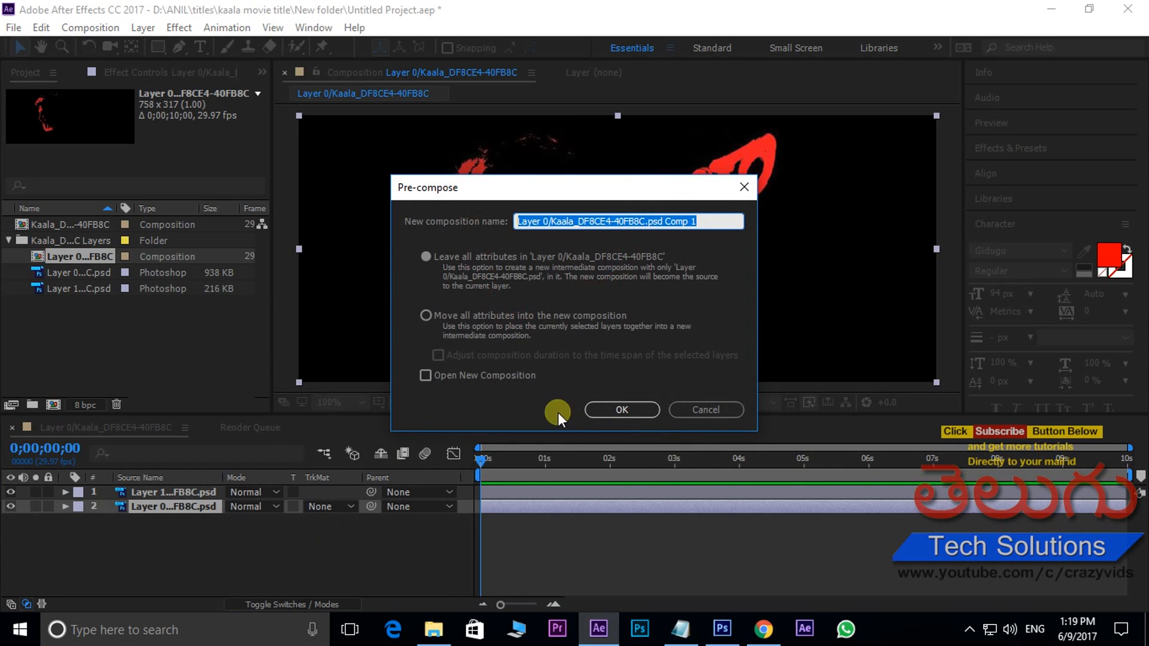
left_click(607, 405)
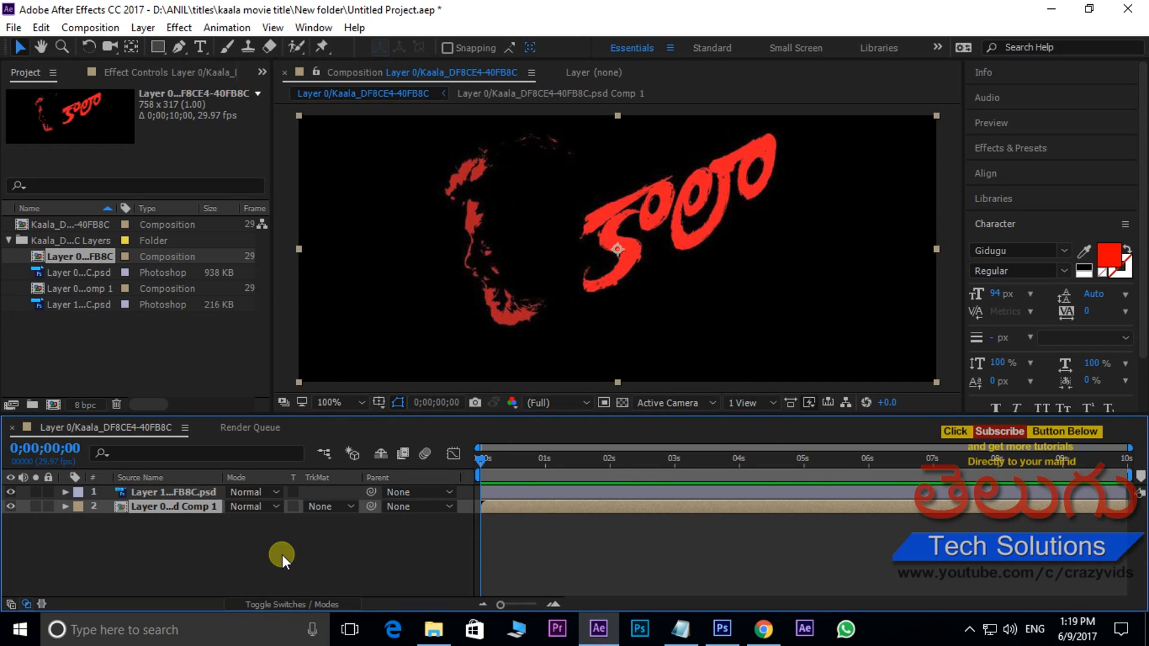
Step: Open the face artwork's pre-composition for editing
double_click(155, 506)
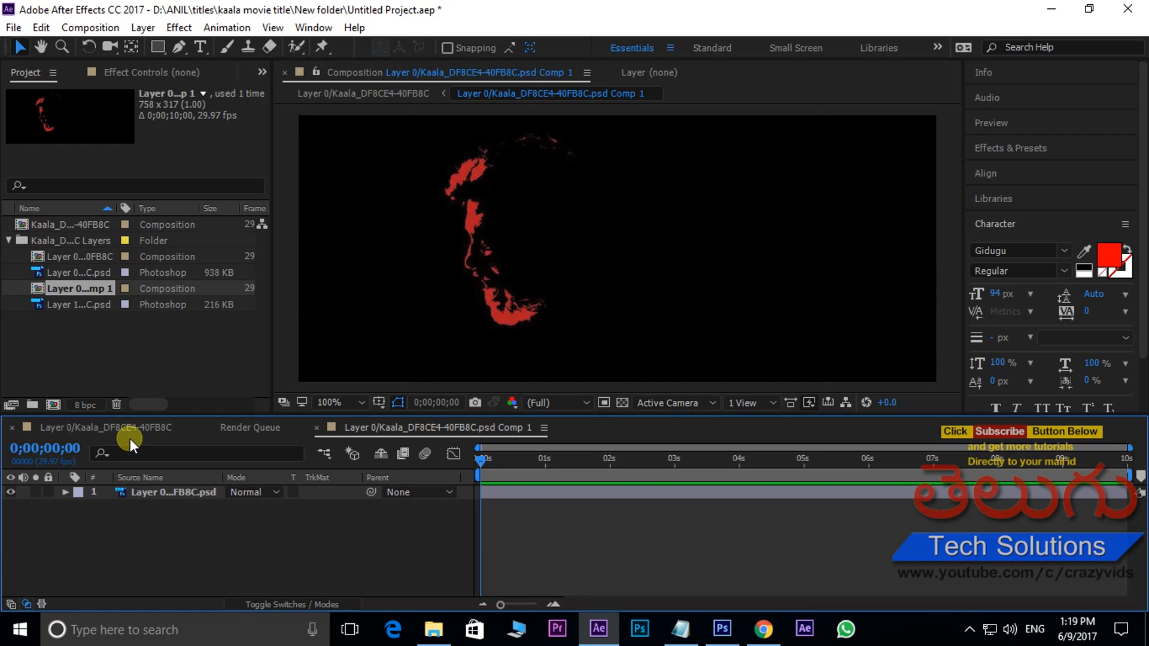
left_click(100, 429)
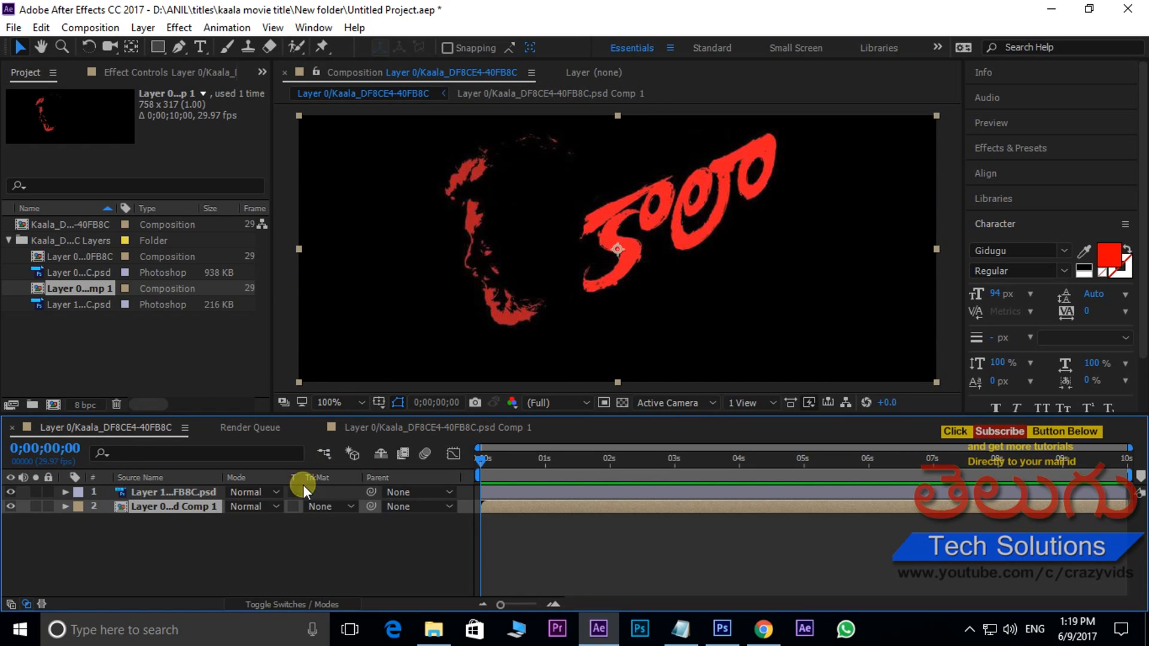
double_click(170, 507)
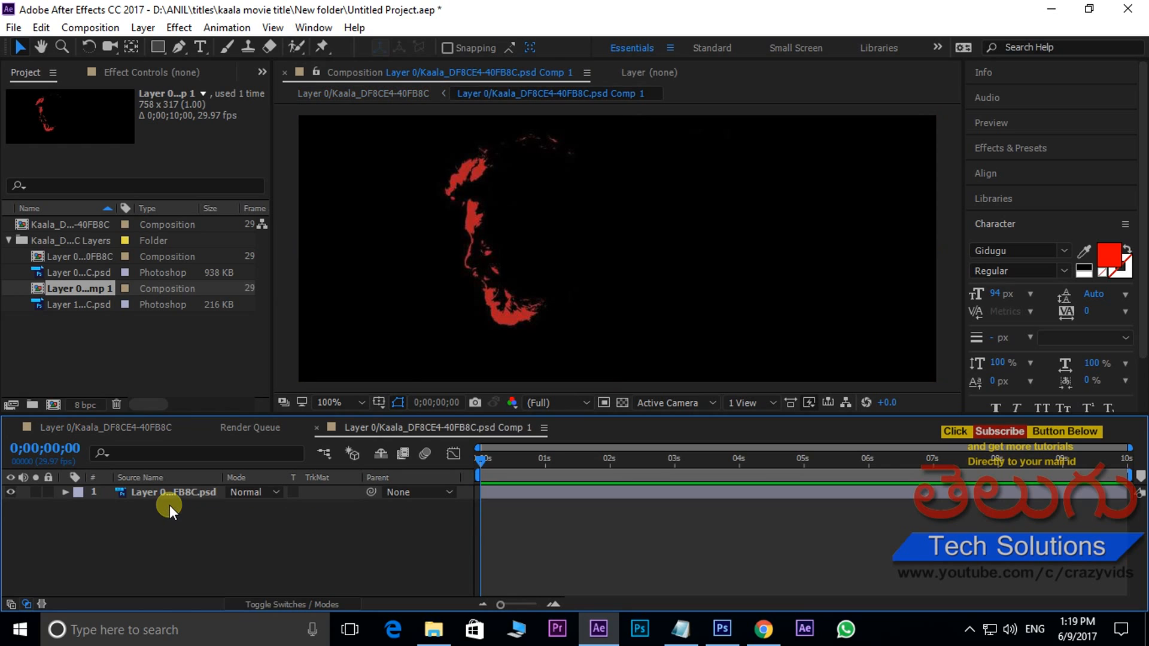
left_click_drag(555, 233, 561, 232)
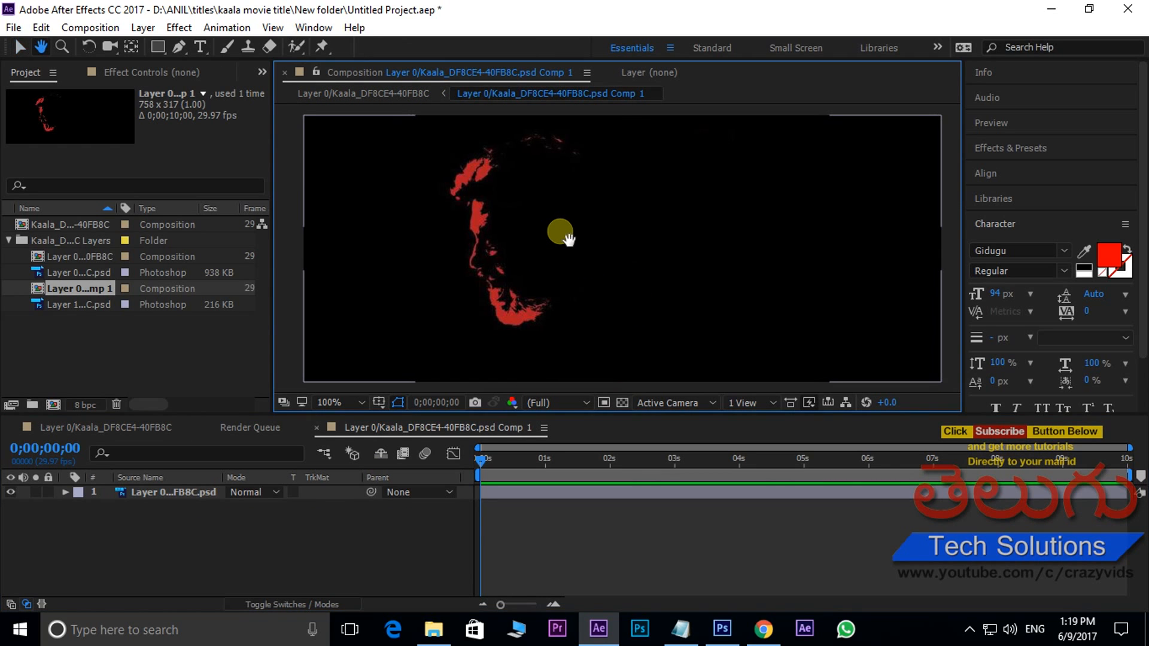
Step: Import brush.png as footage and place it above the face layer in the pre-composition
double_click(104, 347)
left_click(188, 180)
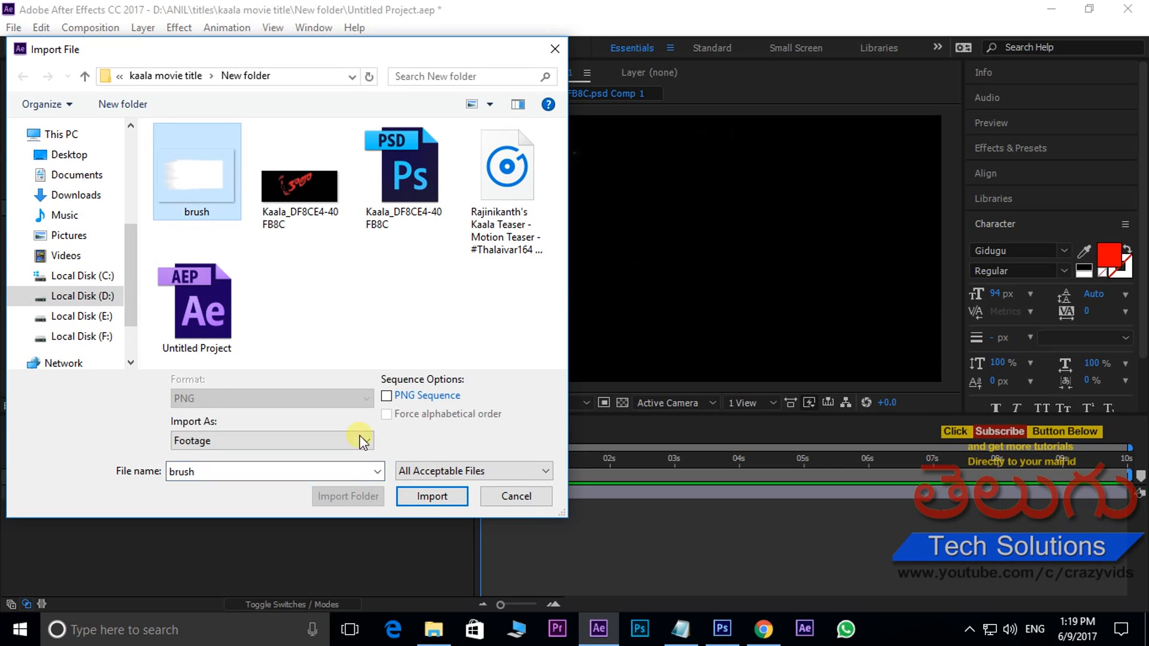
left_click(429, 496)
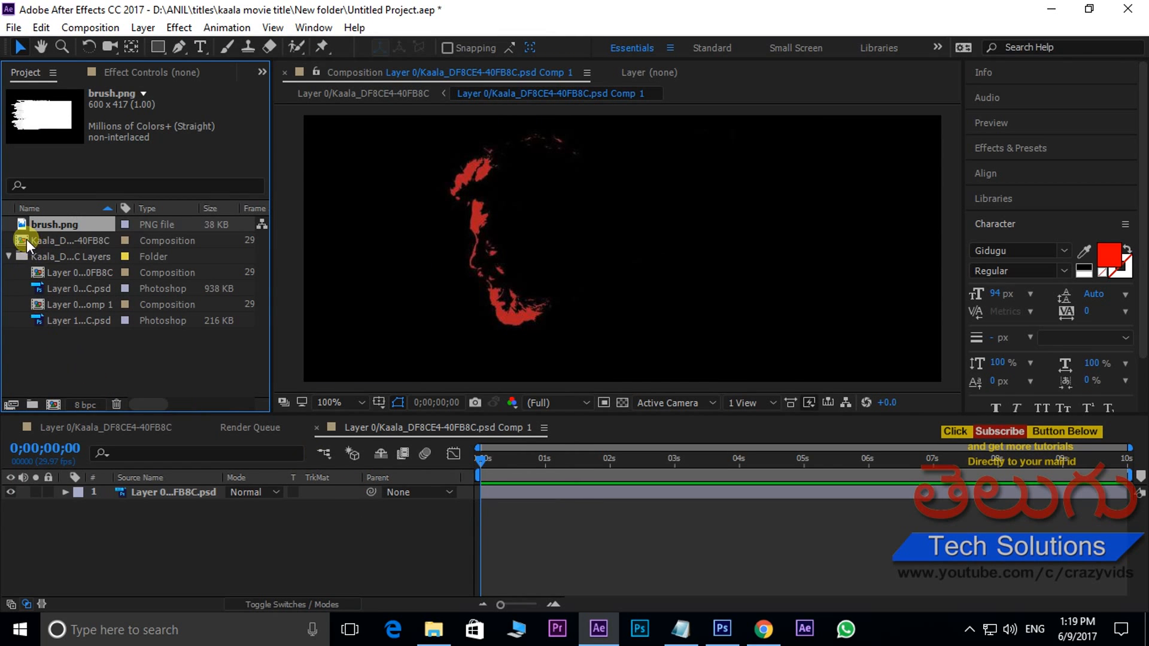
left_click_drag(22, 225, 156, 490)
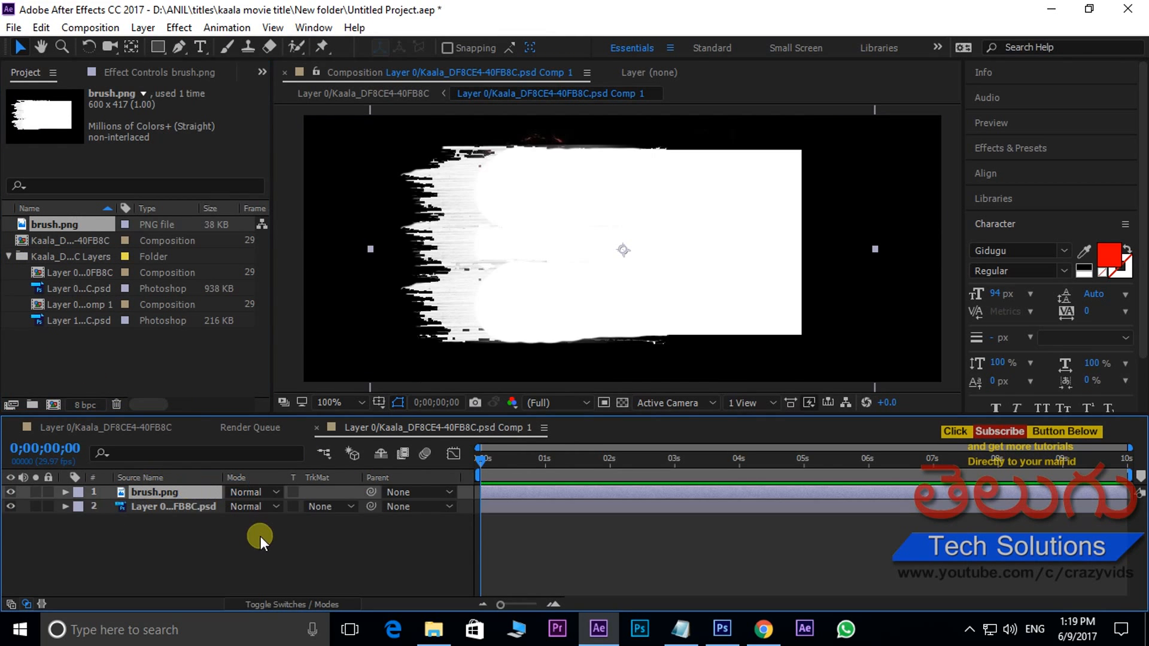
Step: Rotate brush.png to -18° and position it over the face artwork
scroll(502, 323, "down", 1)
scroll(505, 321, "up", 1)
scroll(505, 321, "down", 1)
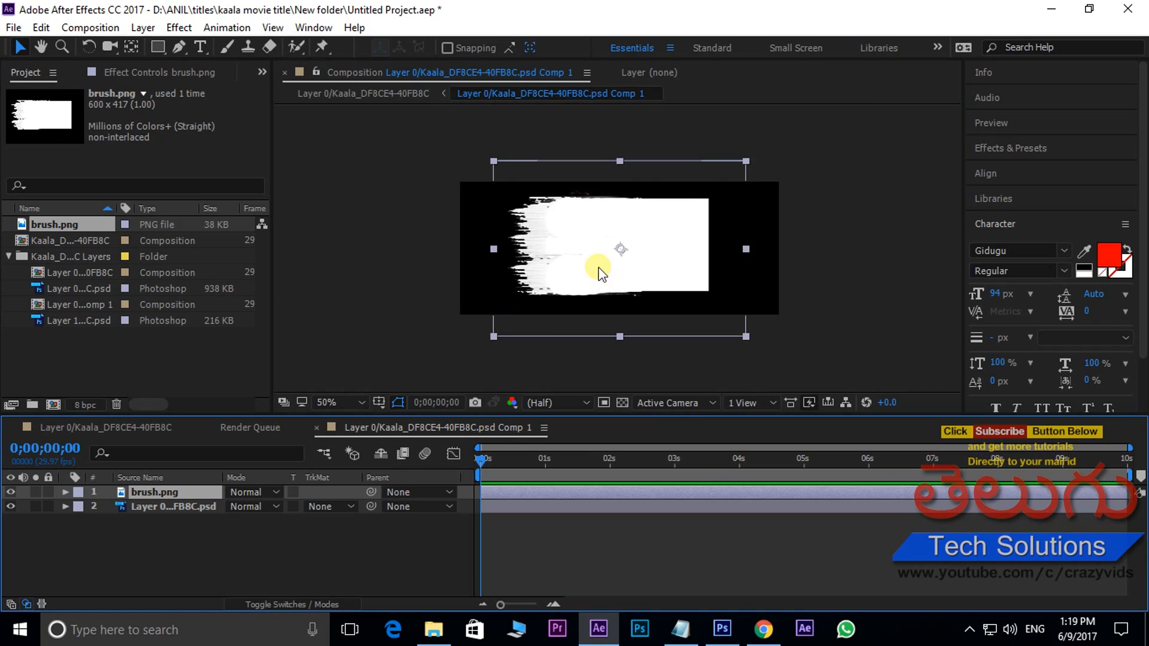
mouse_move(575, 258)
left_mouse_down()
mouse_move(546, 281)
mouse_move(568, 246)
left_mouse_up()
left_click(169, 491)
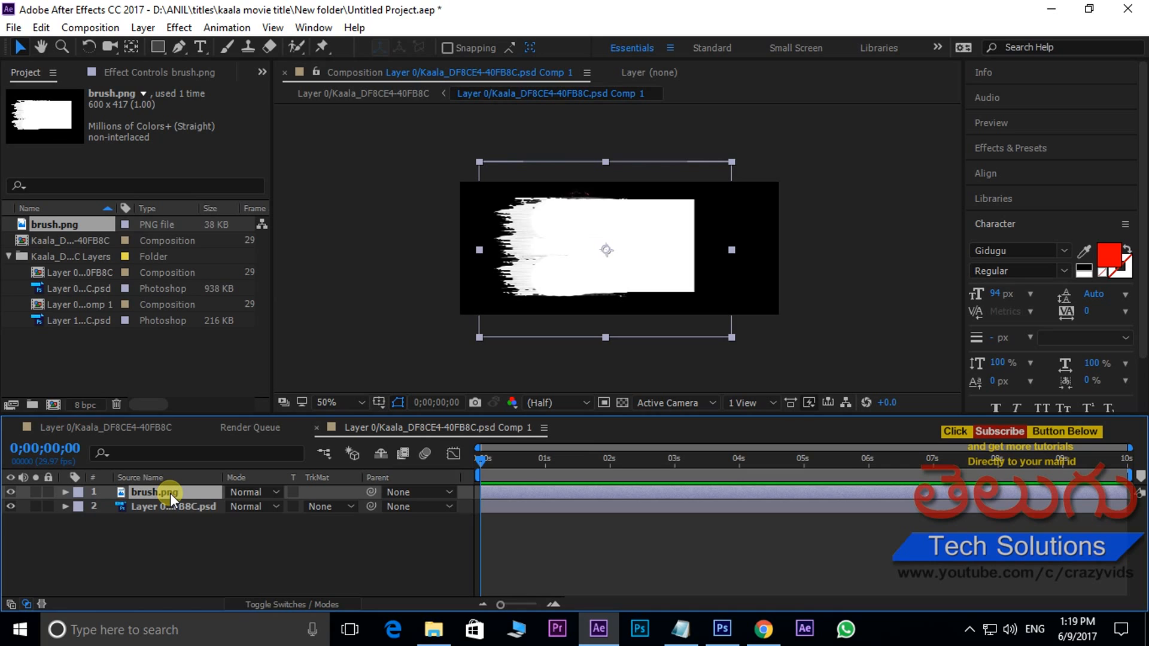
key("r")
mouse_move(253, 508)
left_mouse_down()
mouse_move(239, 506)
mouse_move(245, 513)
left_mouse_up()
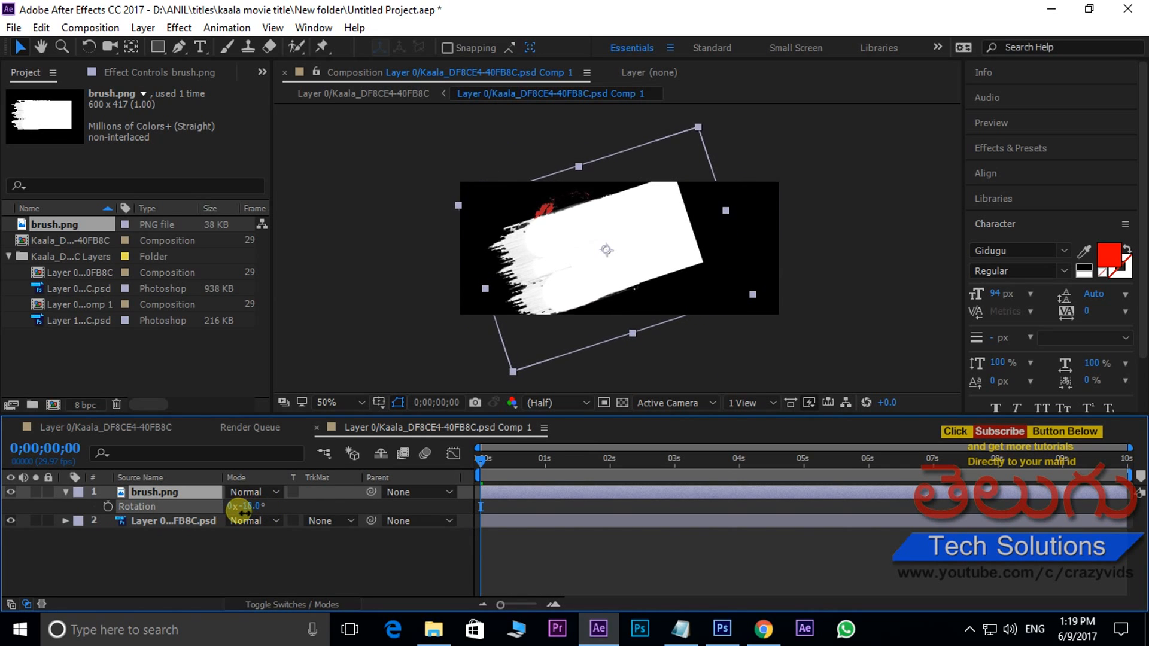
mouse_move(547, 280)
left_mouse_down()
mouse_move(562, 260)
mouse_move(628, 251)
mouse_move(530, 263)
mouse_move(549, 301)
left_mouse_up()
Step: Temporarily reduce brush.png's opacity to align it over the whole face, and restore the opacity to 100%
scroll(531, 264, "up", 1)
key("v")
left_click(170, 493)
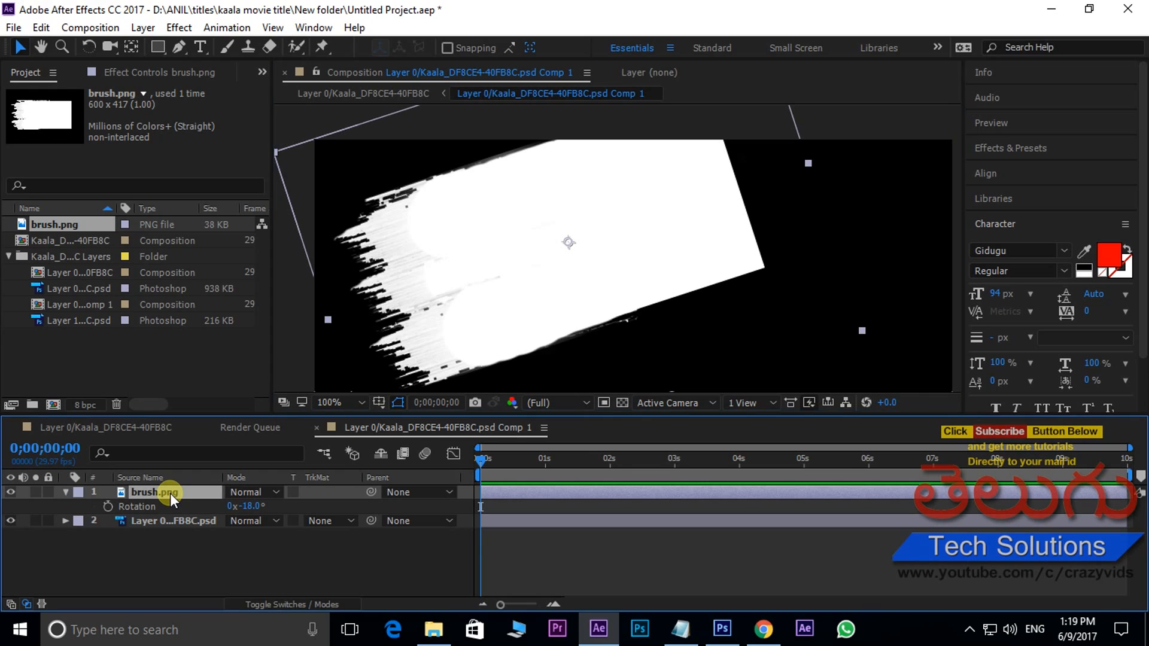
key("t")
left_click_drag(231, 510, 191, 508)
left_click_drag(516, 232, 528, 258)
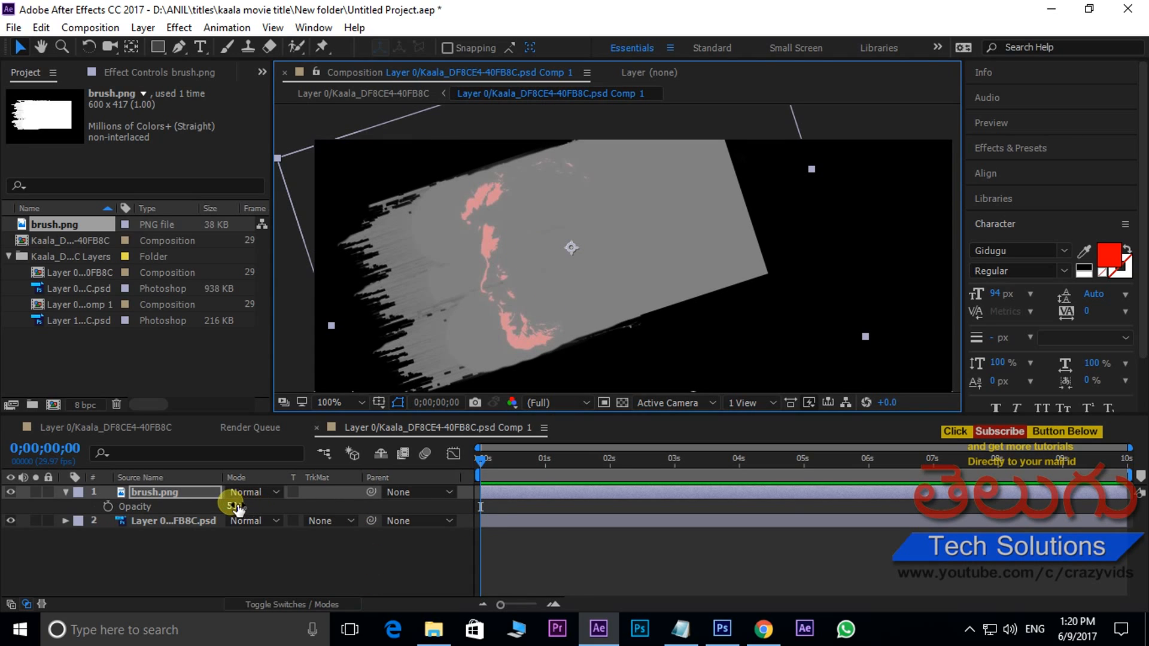
left_click_drag(232, 505, 462, 504)
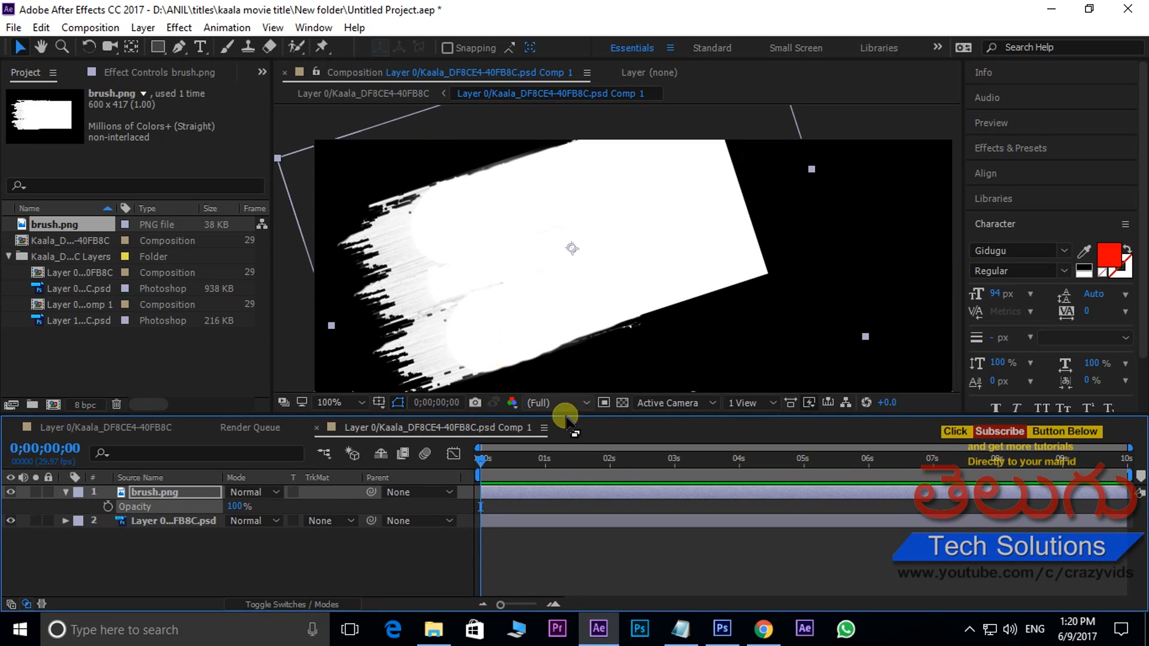
Step: Animate brush.png's position from 305.0,127.5 at 0;00;00;00 to up and right of the face at 0;00;02;00, and preview the sweep
left_click(174, 490)
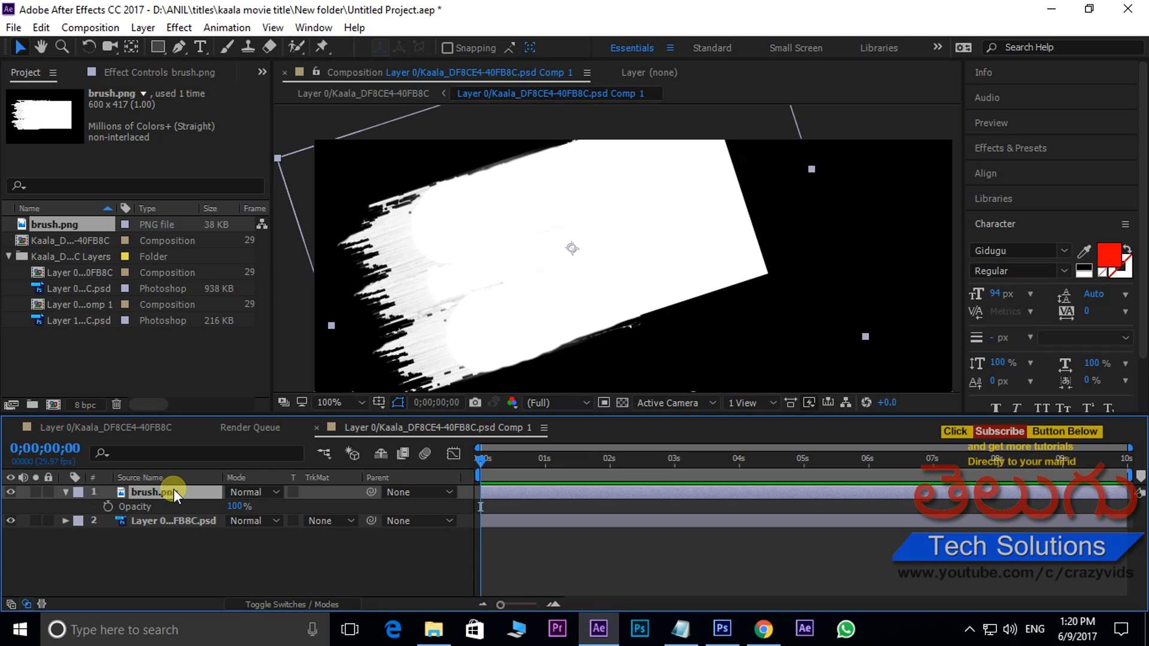
key("p")
left_click(108, 506)
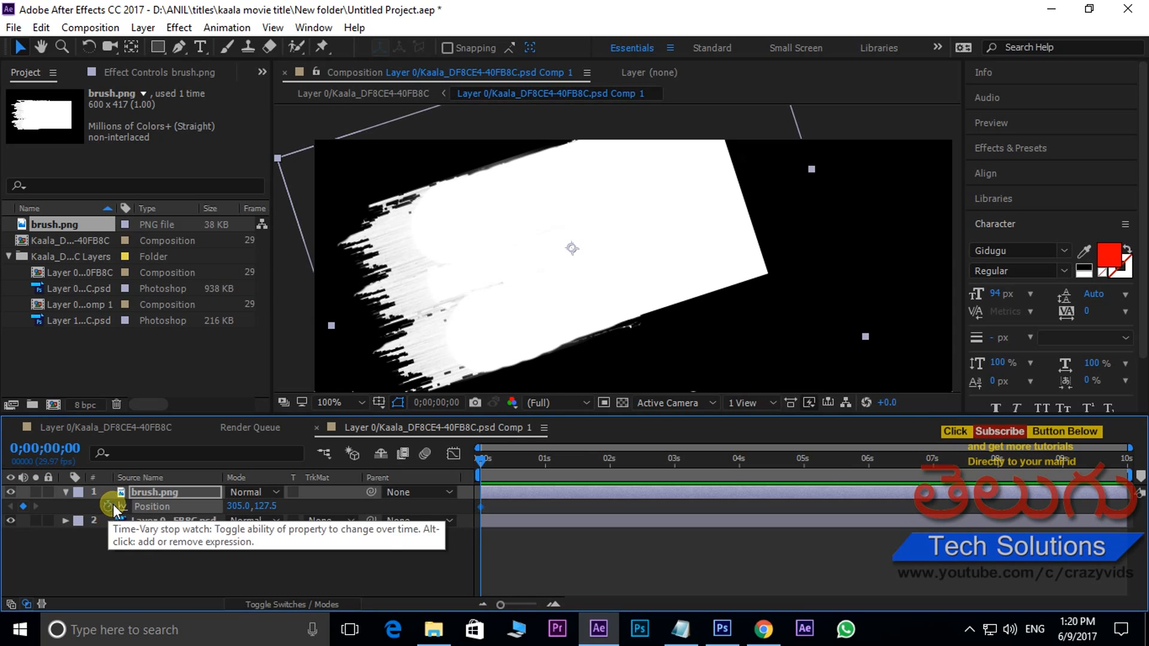
left_click_drag(479, 465, 609, 468)
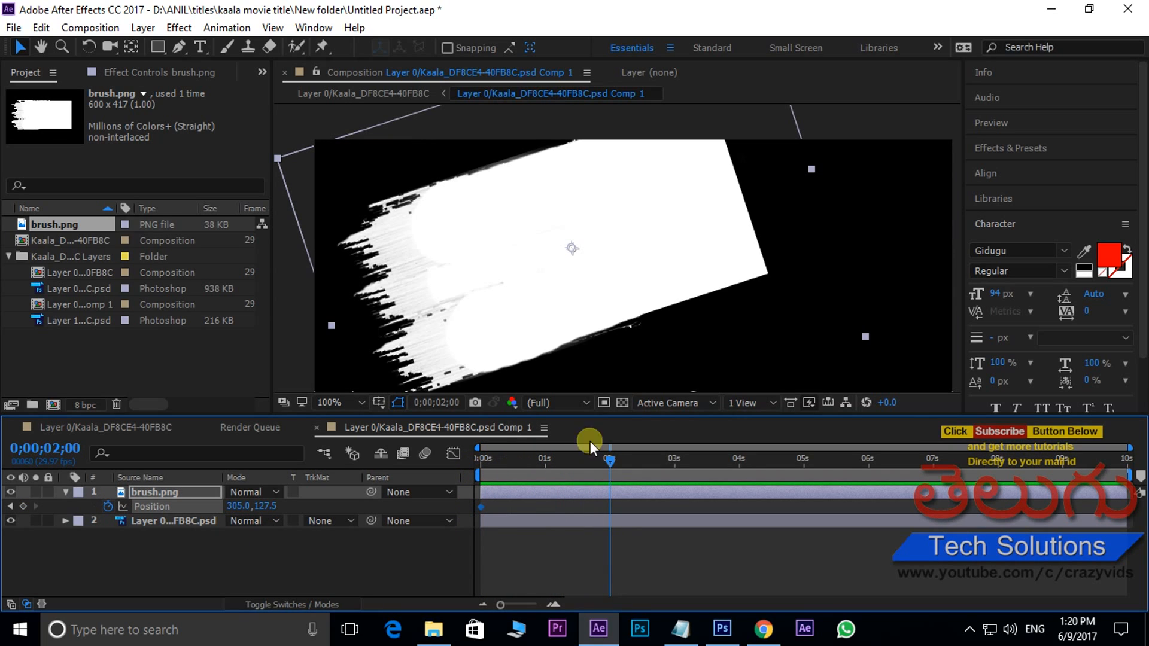
left_click_drag(500, 335, 763, 219)
left_click_drag(612, 461, 461, 458)
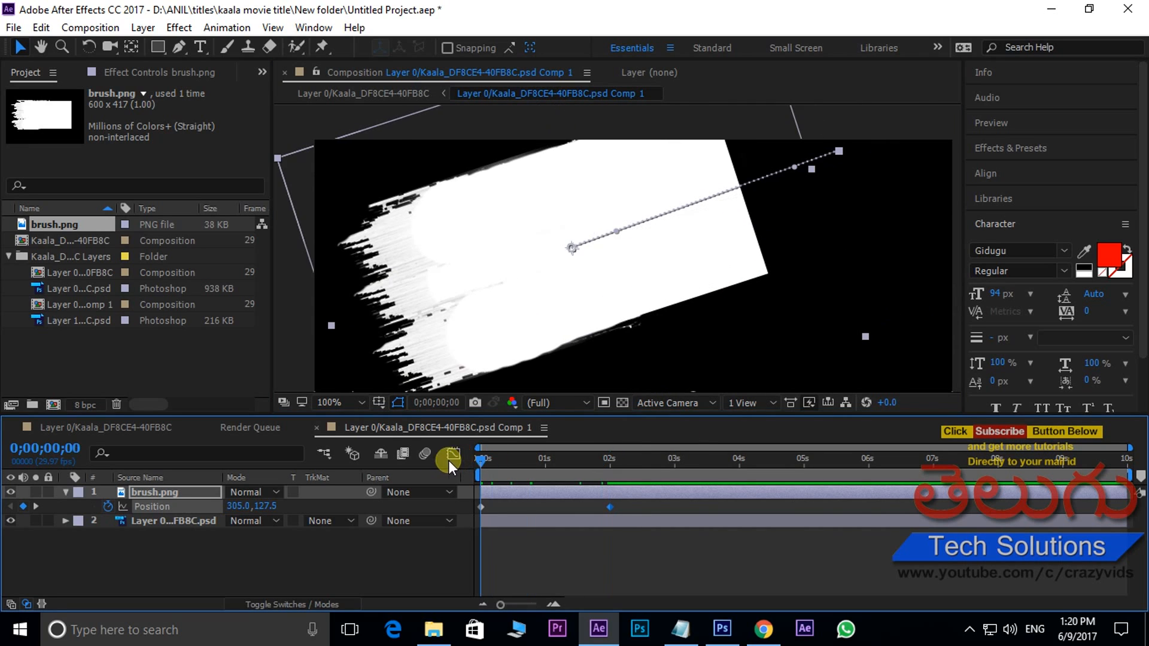
key("space")
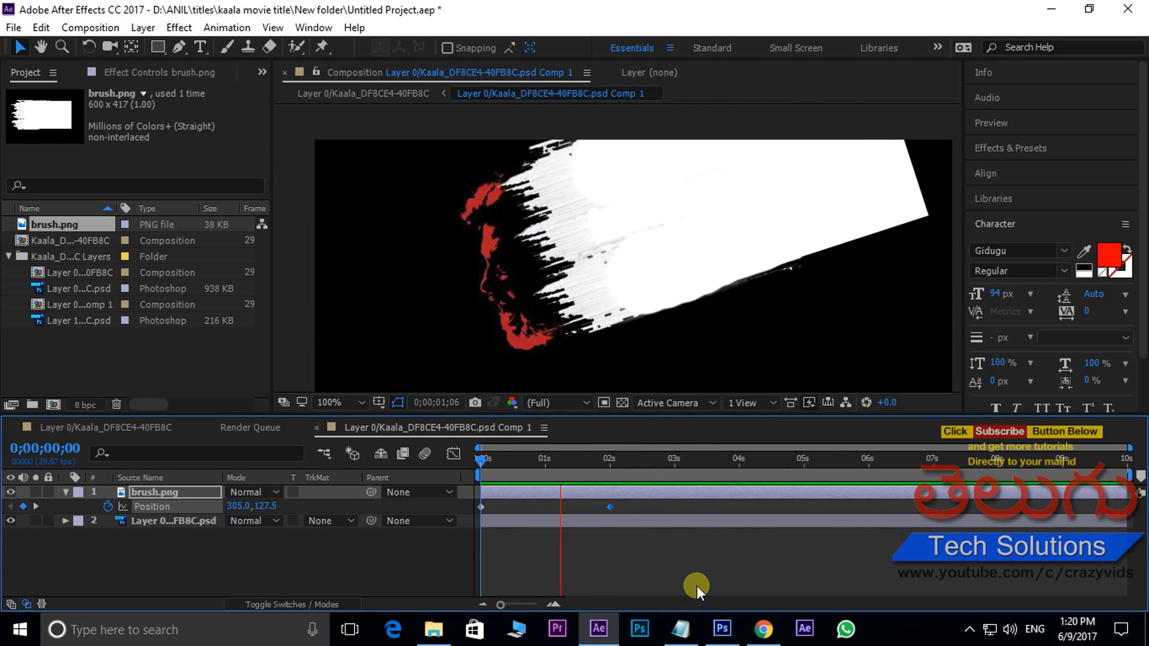
key("space")
Step: Set the face layer's track matte to Luma Inverted Matte "brush.png" and preview the reveal from the start
left_click_drag(601, 463, 457, 470)
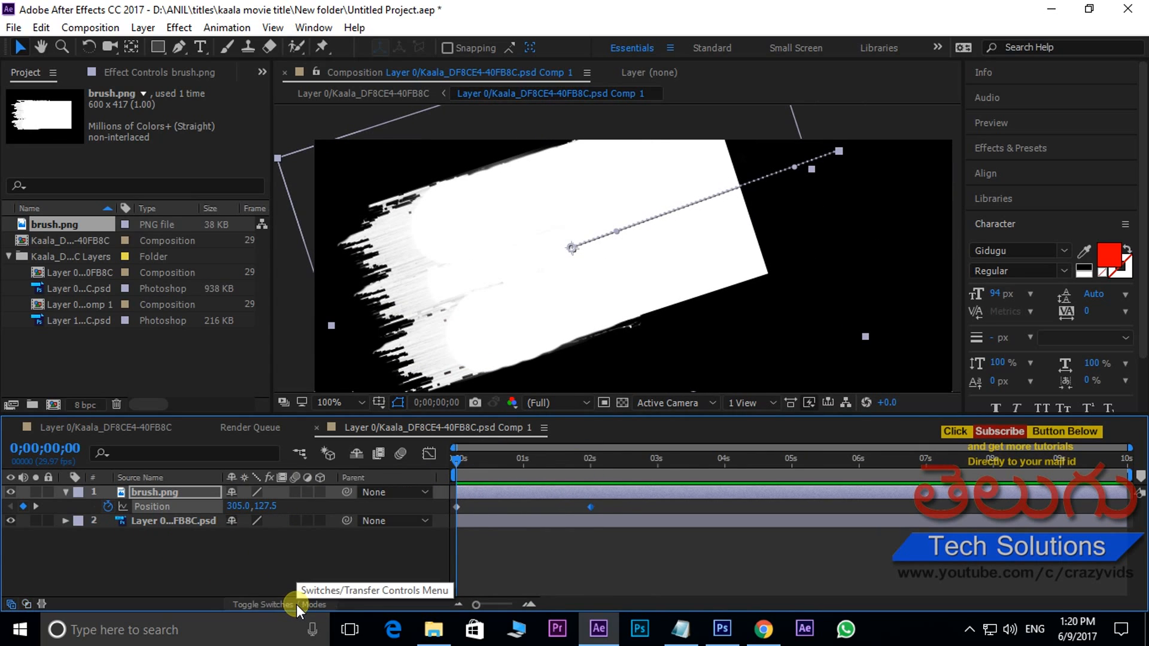
left_click(350, 520)
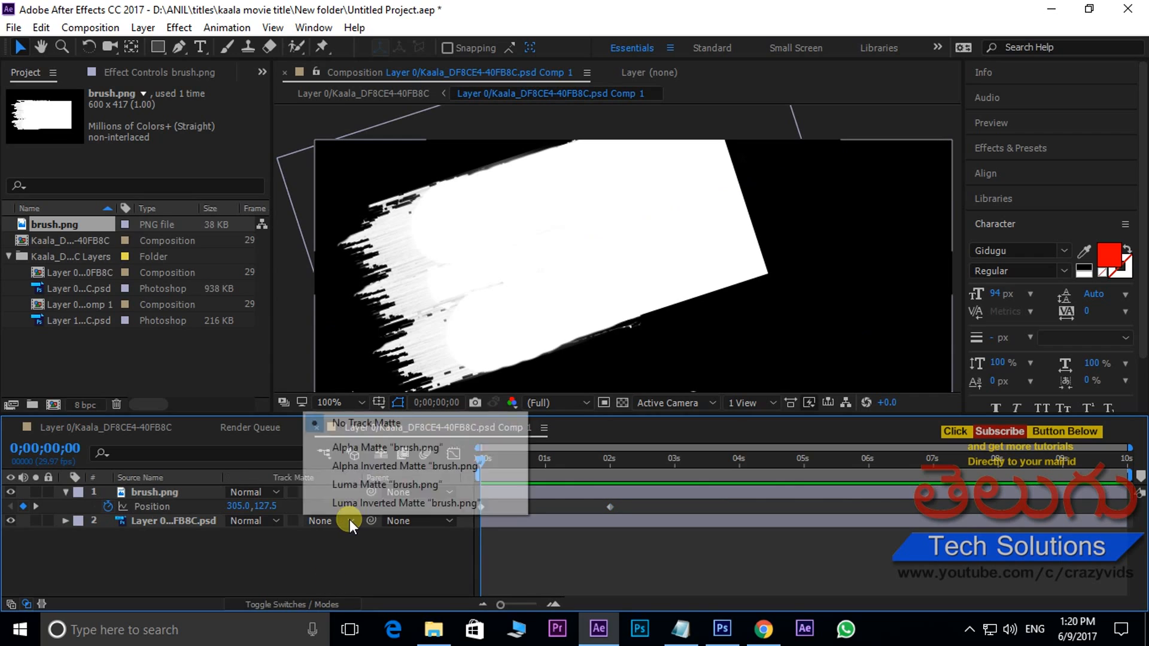
left_click(385, 505)
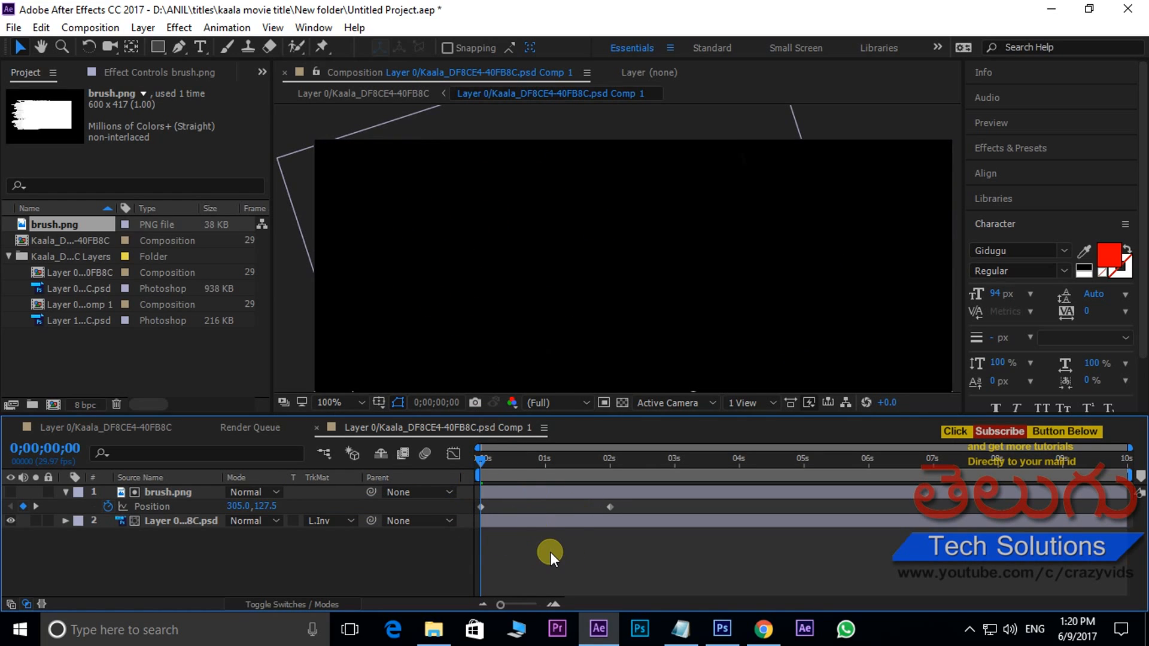
key("space")
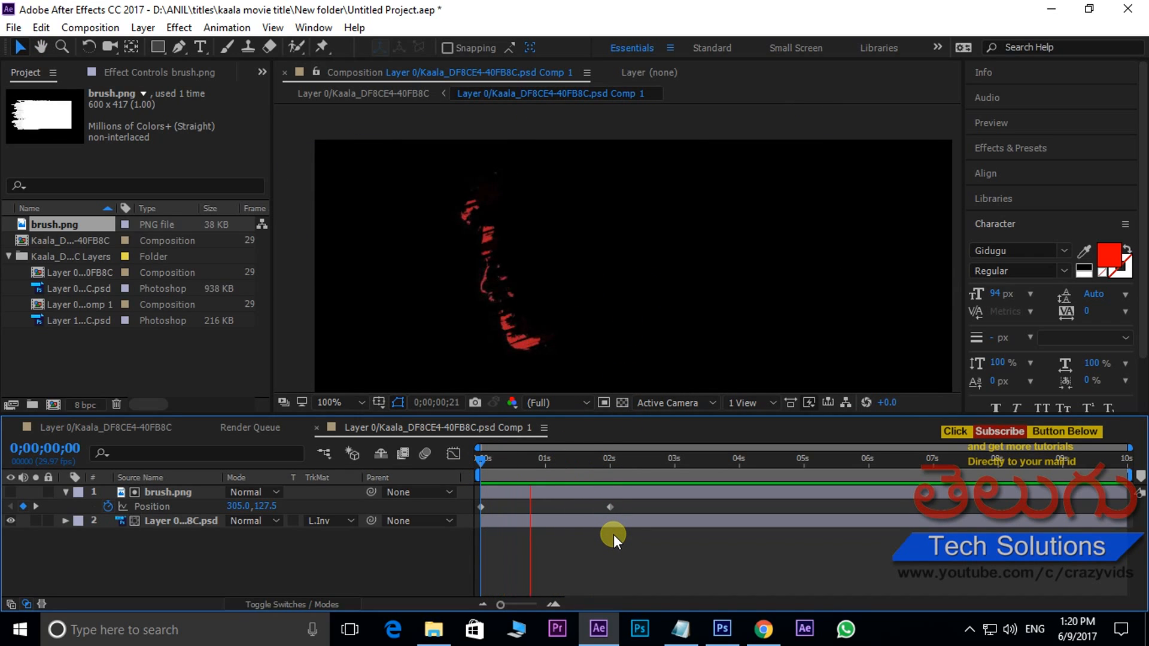
key("space")
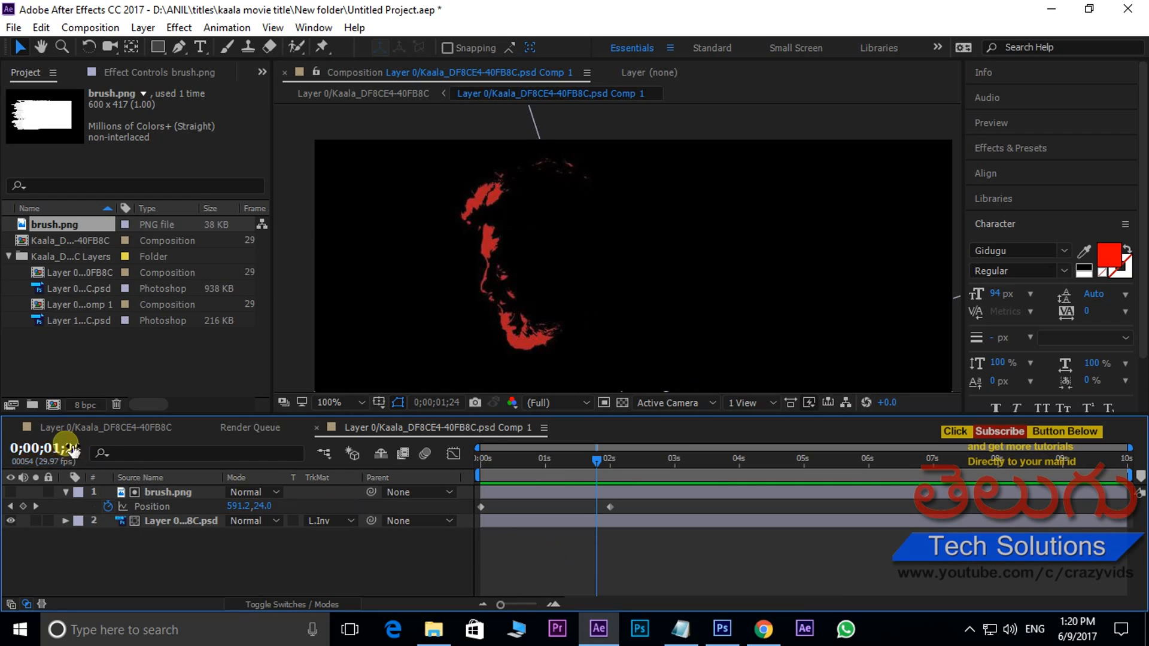
Step: Return to the main composition and shift the Layer 1 title to start at 0;00;02;00
left_click(92, 426)
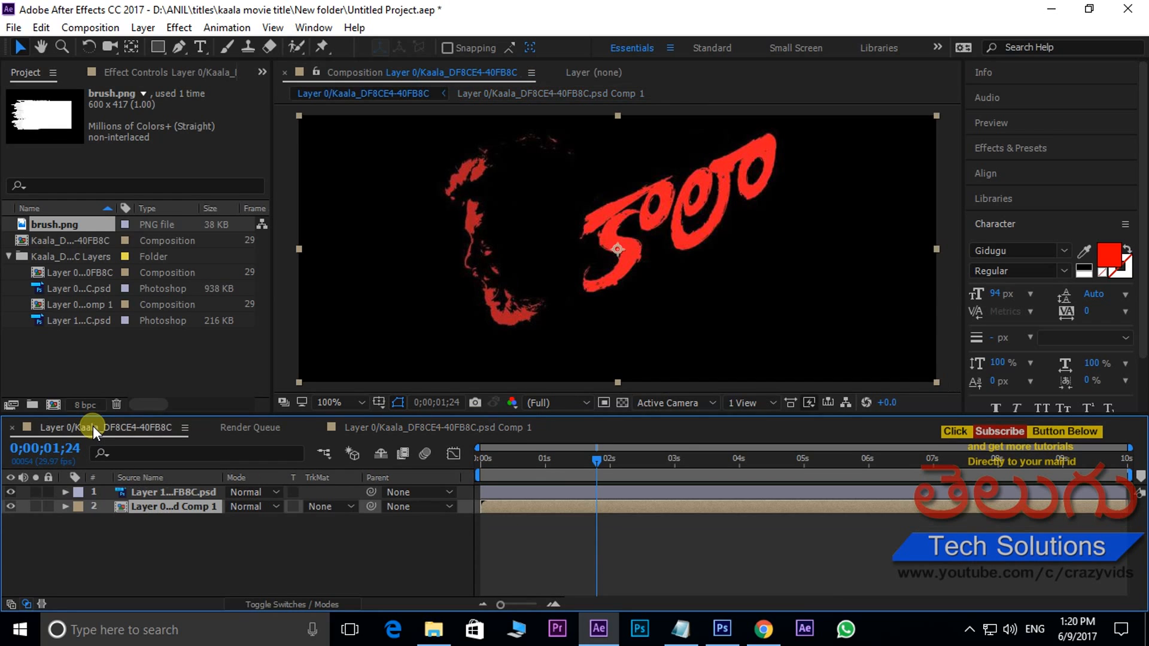
mouse_move(605, 455)
left_mouse_down()
mouse_move(594, 456)
mouse_move(607, 456)
left_mouse_up()
left_click(140, 492)
left_click_drag(536, 494, 669, 484)
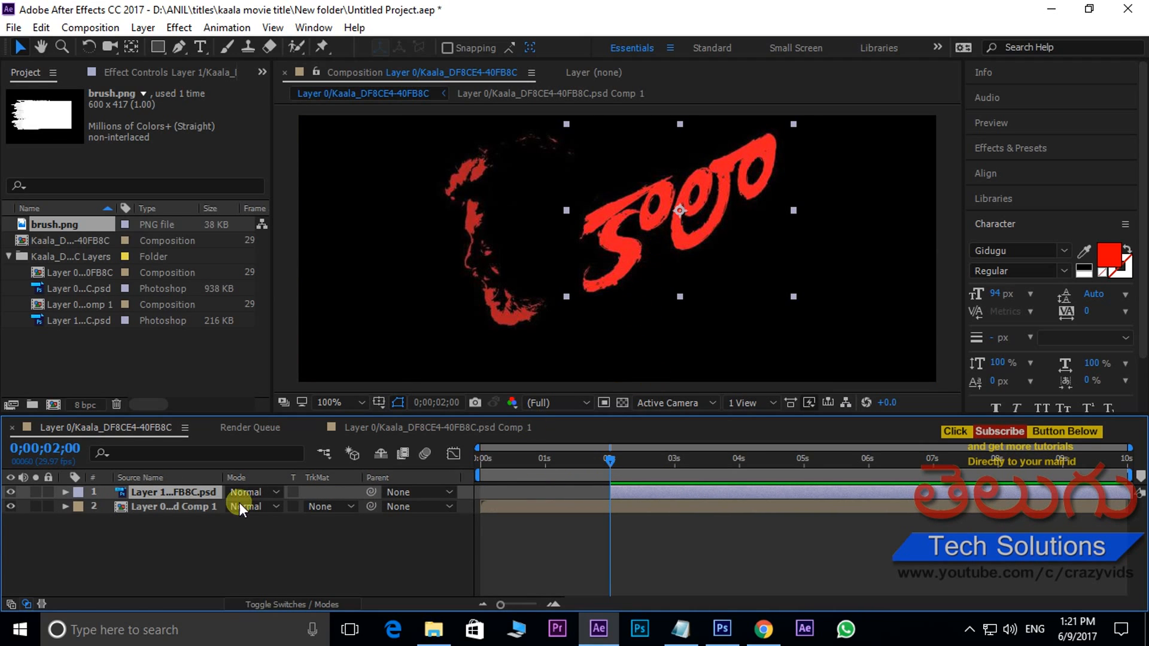
Step: Pre-compose the Layer 1 title as "Layer 1/Kaala_DF8CE4-40FB8C.psd Comp 1" and open the new composition
right_click(166, 495)
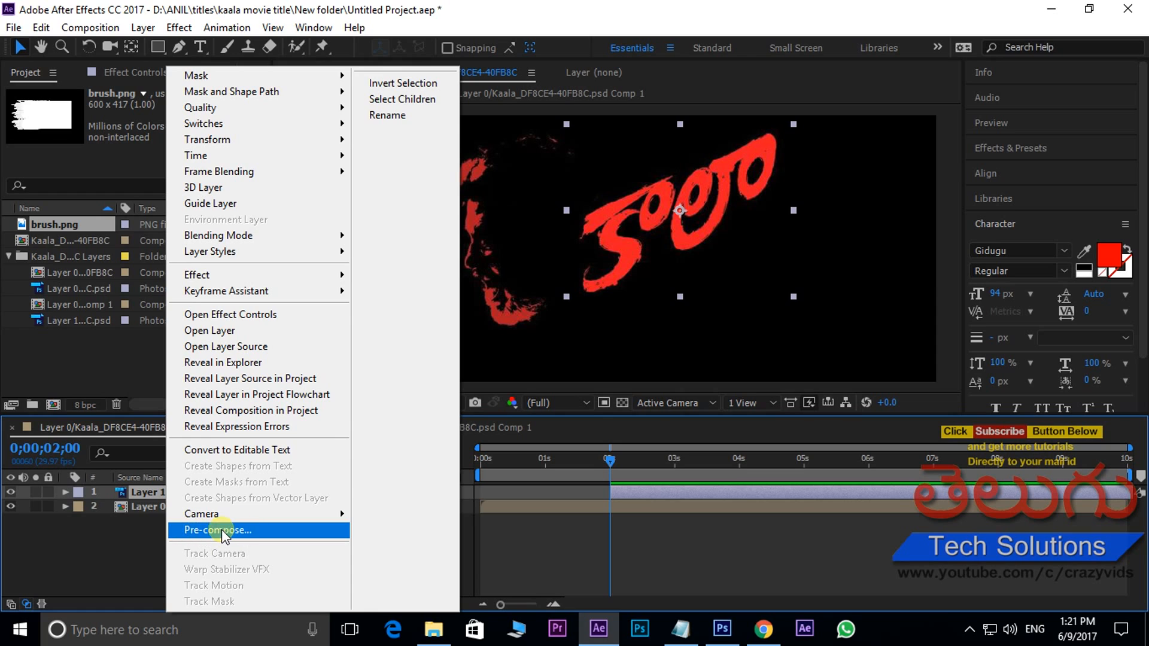
left_click(221, 529)
left_click(607, 420)
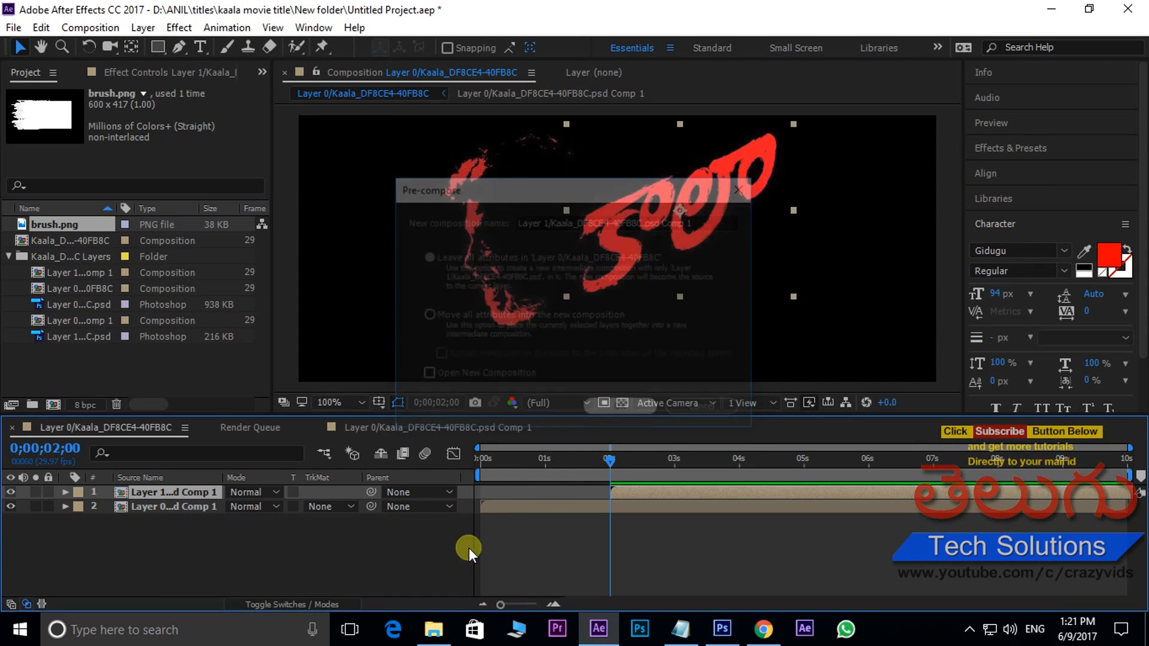
double_click(167, 492)
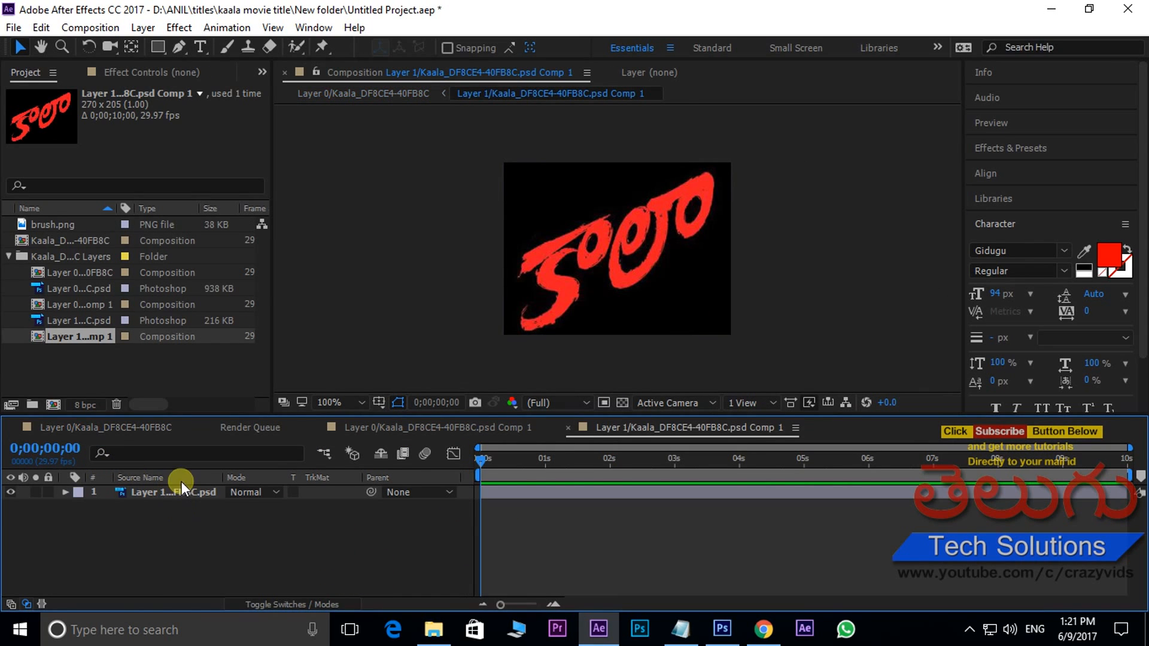
Step: Add brush.png above the title in its pre-composition and scale it down to roughly the title's width
mouse_move(49, 221)
left_mouse_down()
mouse_move(166, 496)
mouse_move(157, 486)
left_mouse_up()
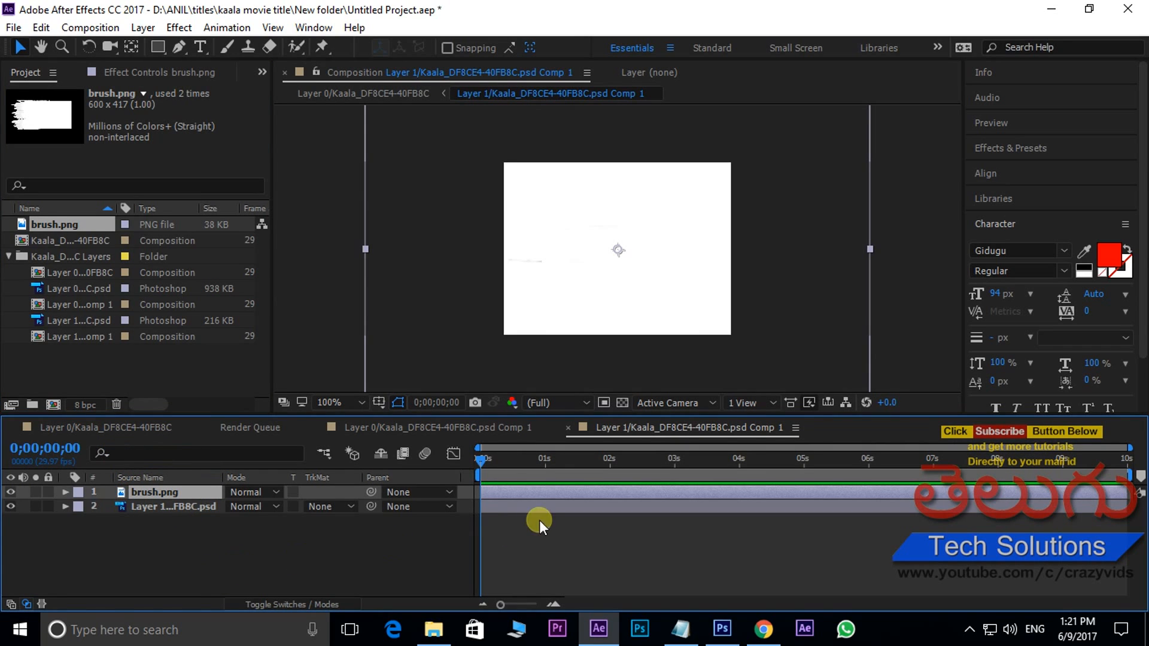
key("comma")
left_click_drag(738, 168, 692, 196)
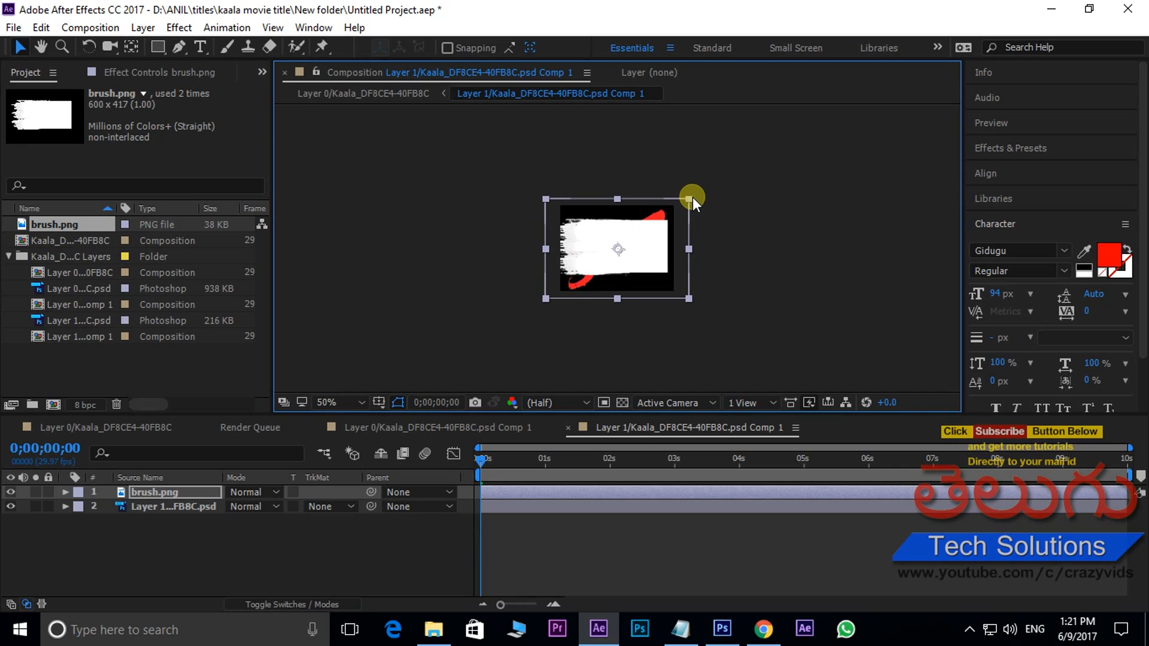
Step: Rotate brush.png to -27°, then enlarge and position it so the white stroke covers the whole title
key("period")
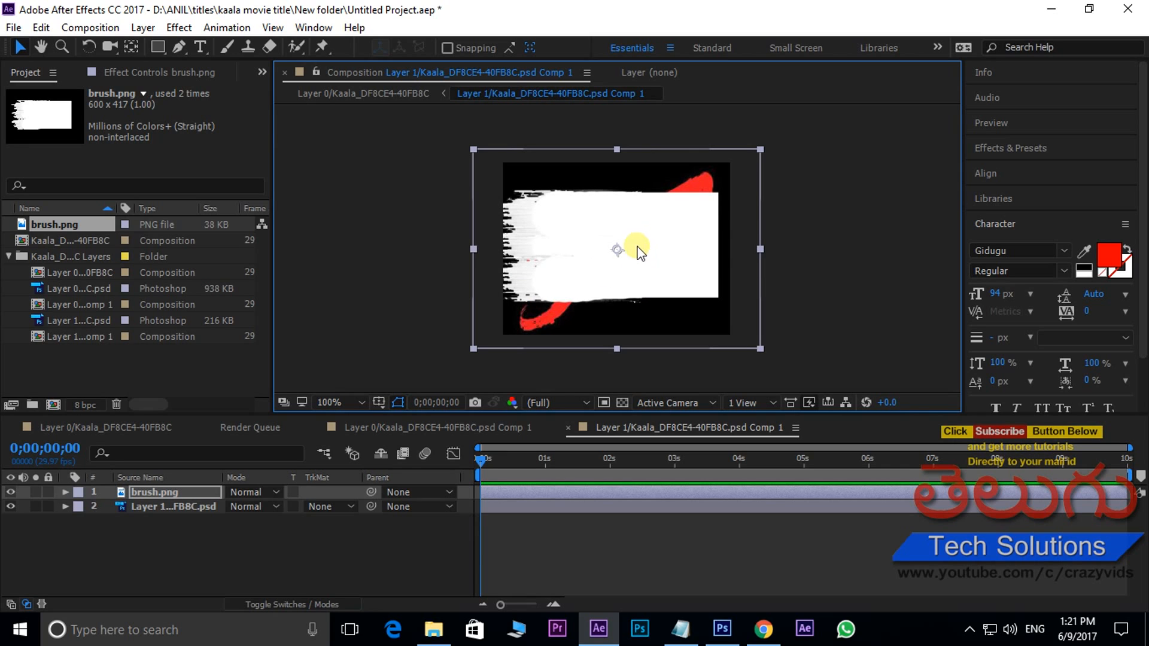
left_click(151, 493)
key("r")
left_click_drag(253, 506, 232, 507)
left_click_drag(790, 270, 835, 282)
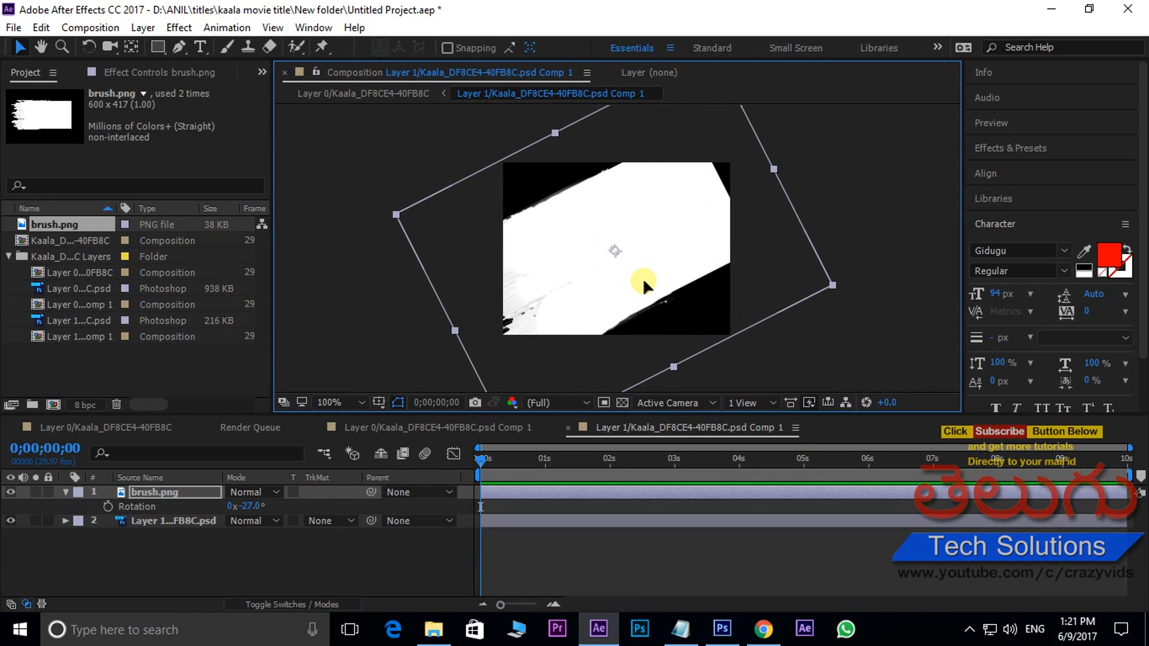
left_click_drag(645, 280, 645, 280)
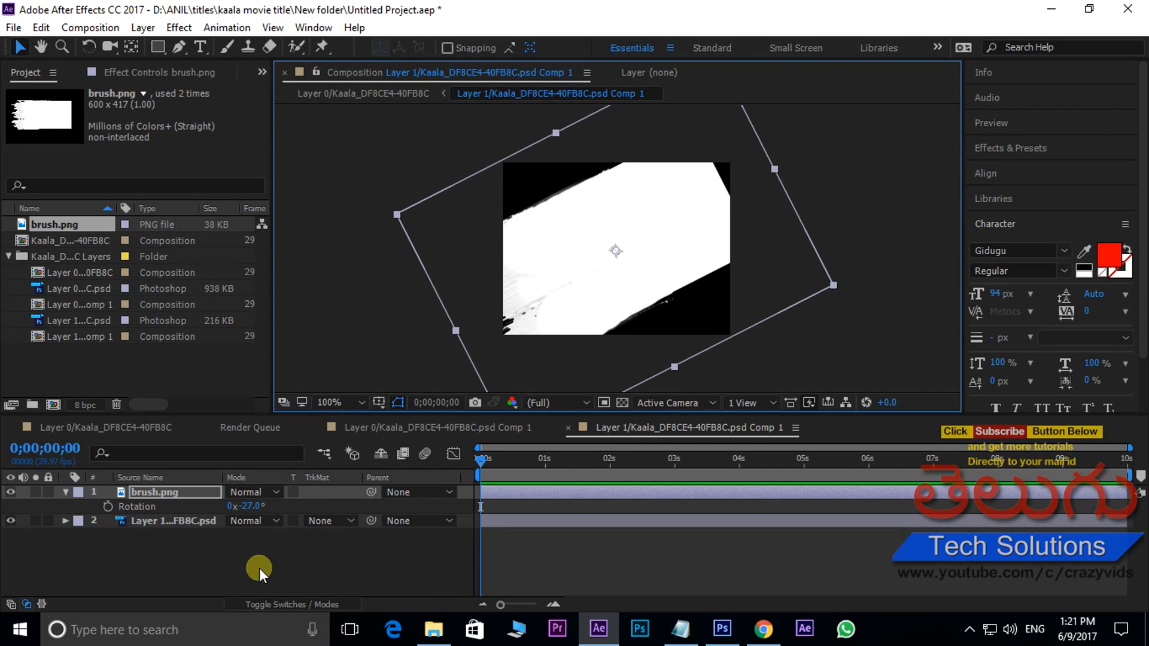
Step: Keyframe brush.png's position from 133.0, 103.5 at the start to 450.0, -88.5 at 0;00;04;00, and preview the wipe
left_click(180, 493)
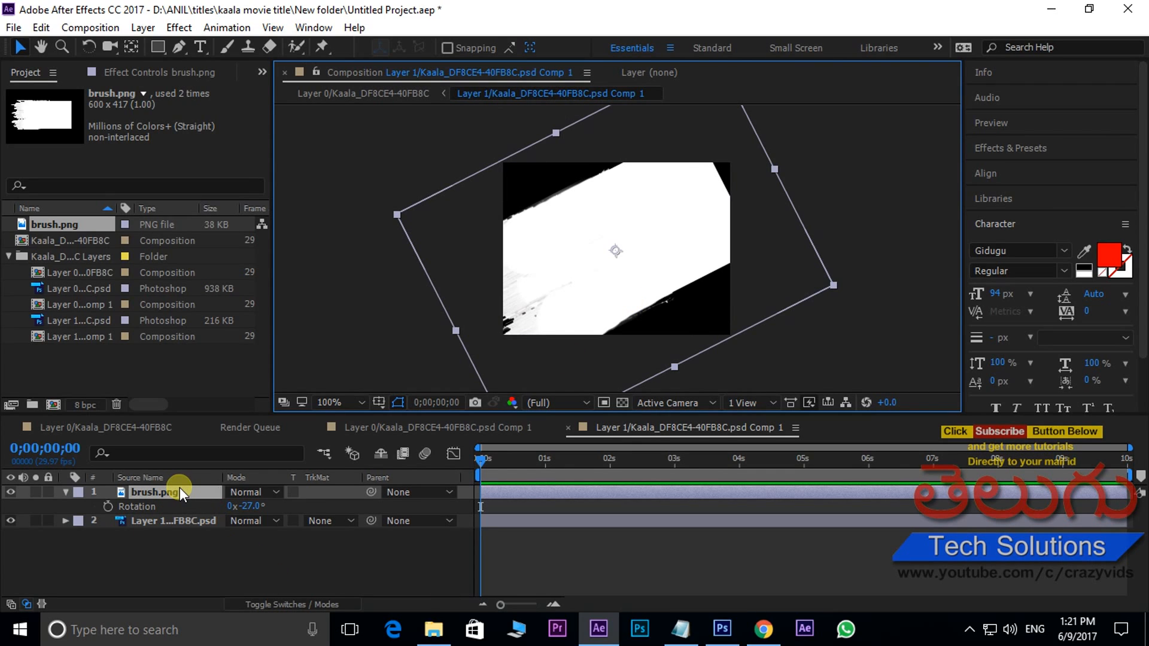
key("p")
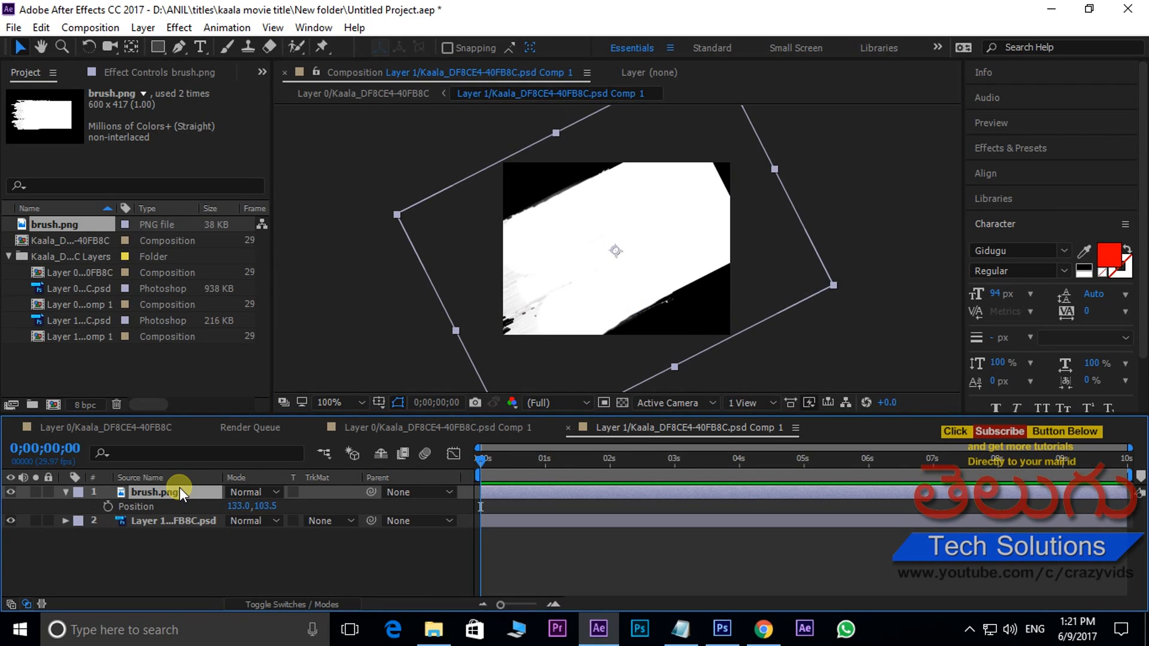
left_click(107, 507)
left_click_drag(479, 460, 741, 466)
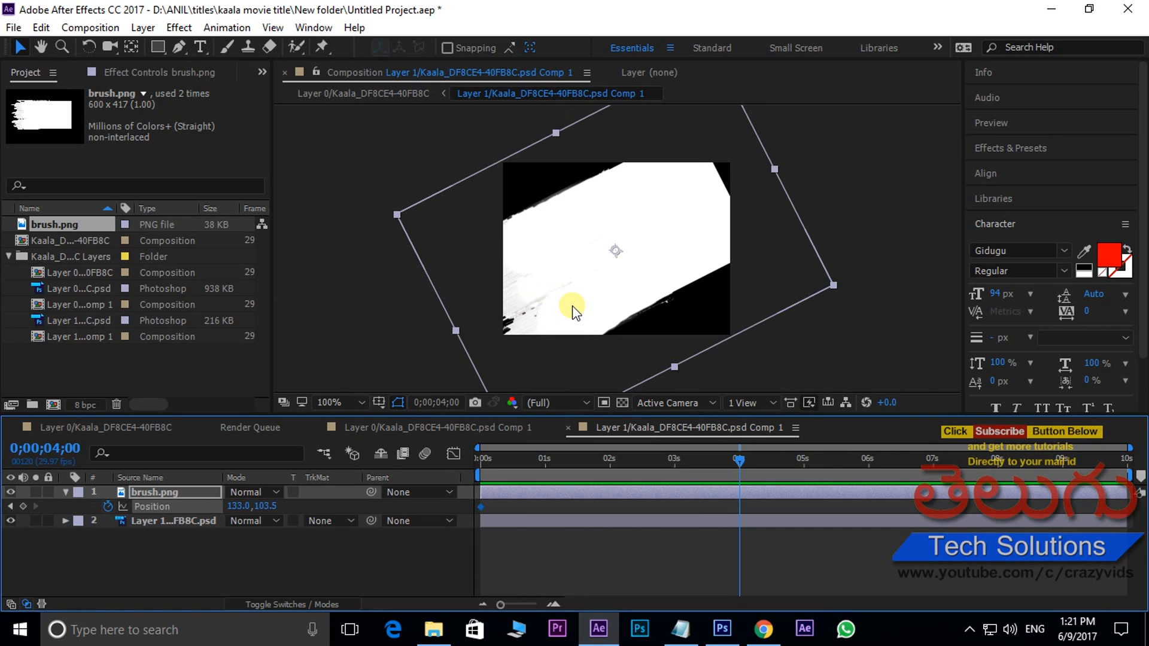
left_click_drag(554, 320, 826, 159)
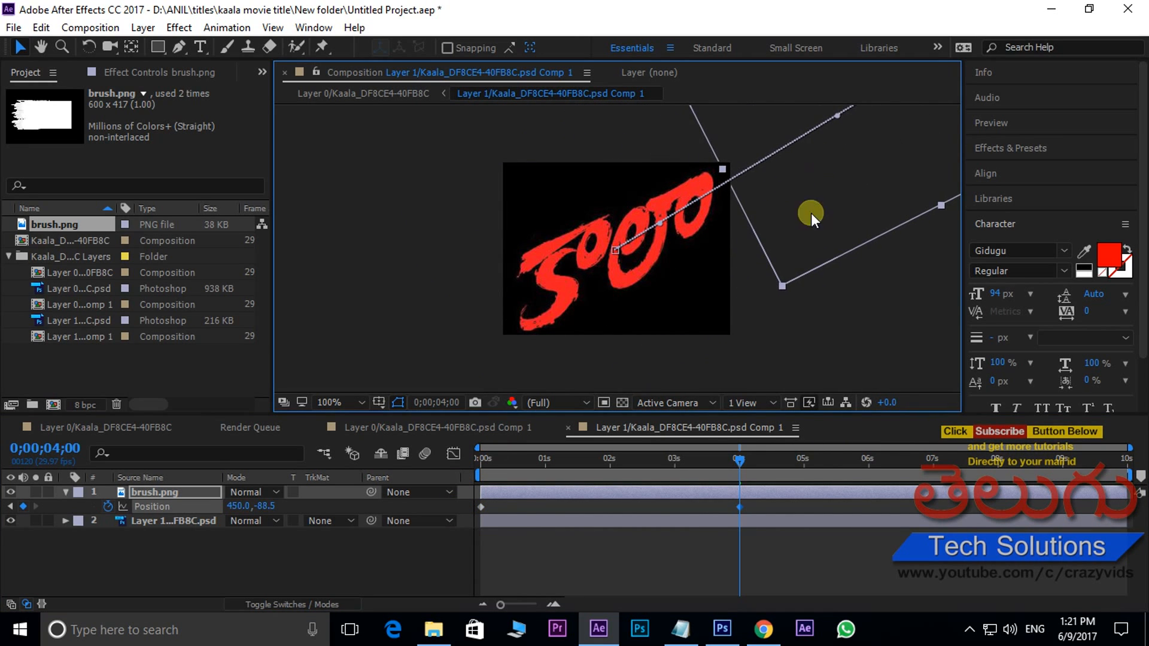
left_click_drag(726, 469, 439, 487)
key("space")
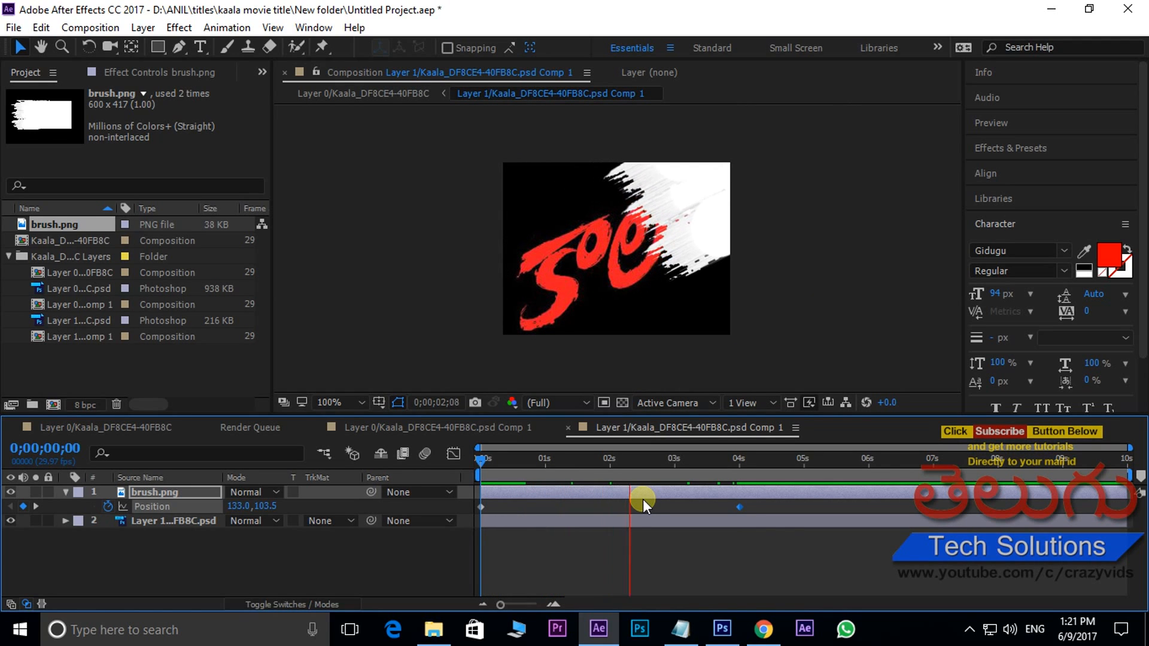
key("space")
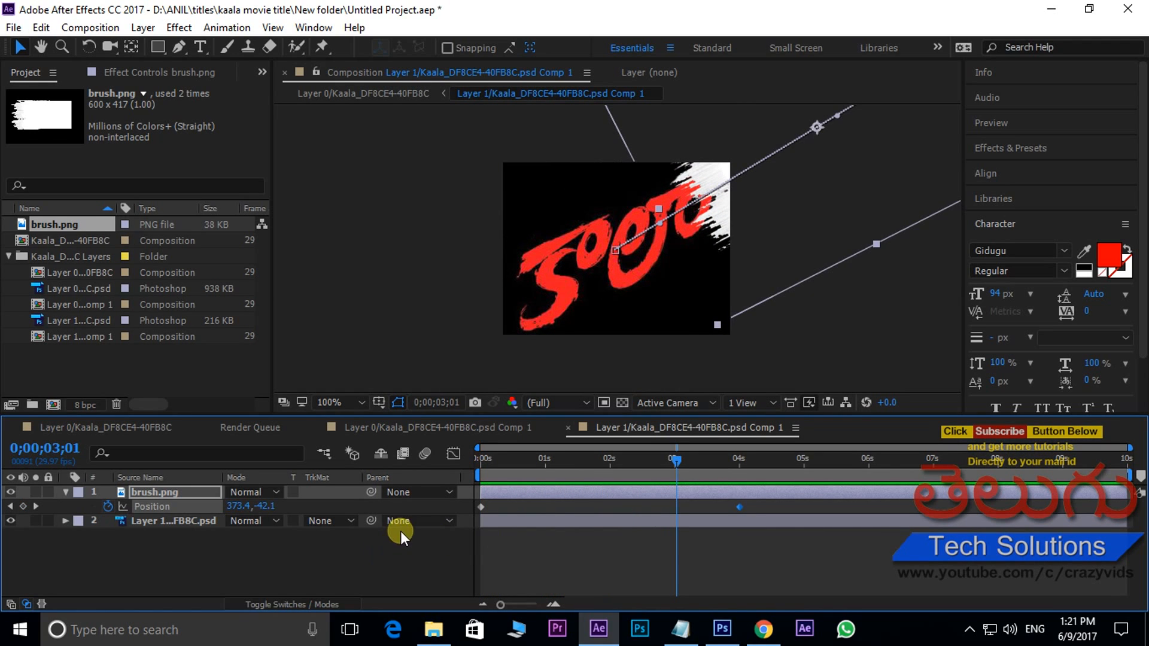
Step: Set the title layer's track matte to Luma Inverted Matte "brush.png" and scrub through the reveal
left_click(338, 520)
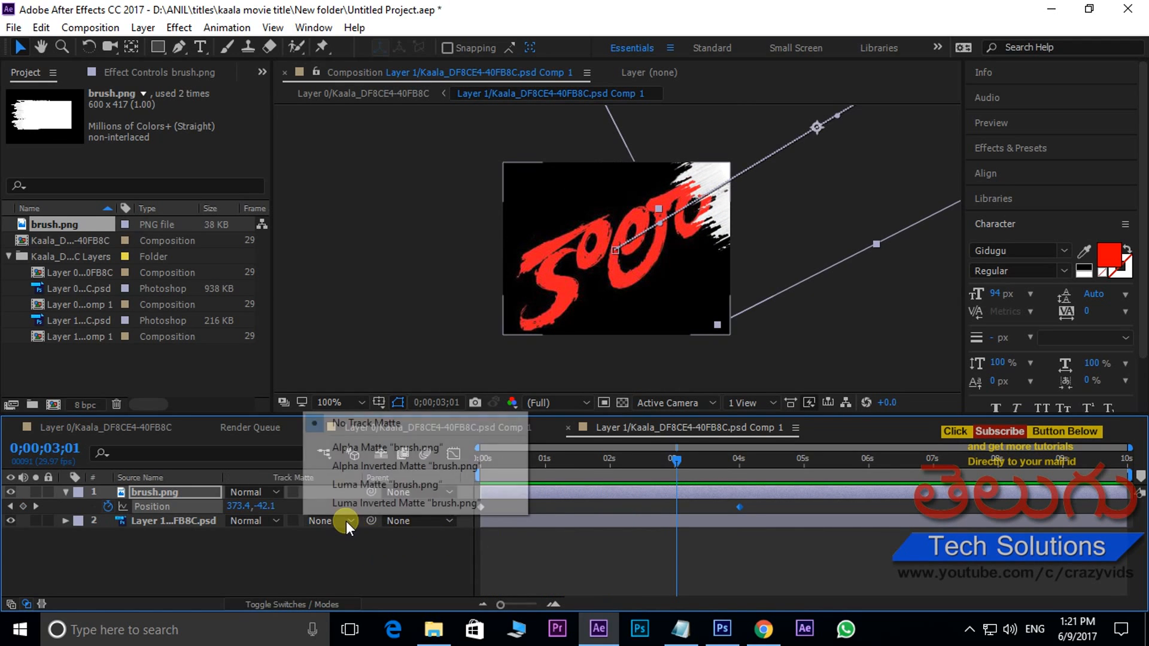
left_click(393, 503)
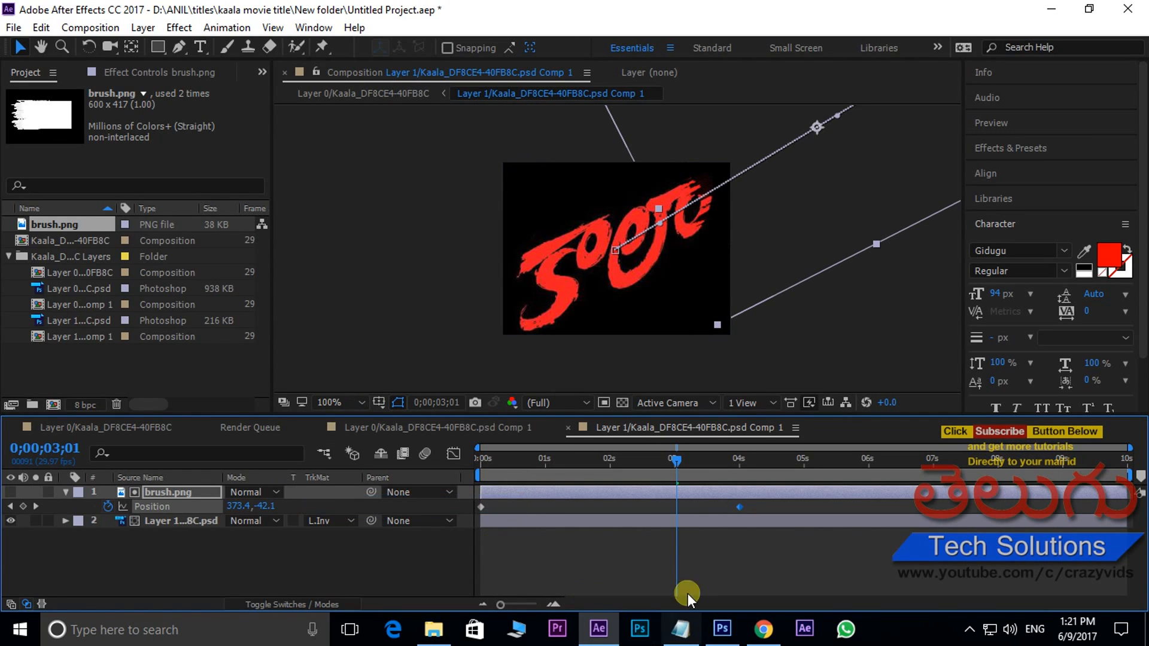
left_click_drag(679, 464, 344, 505)
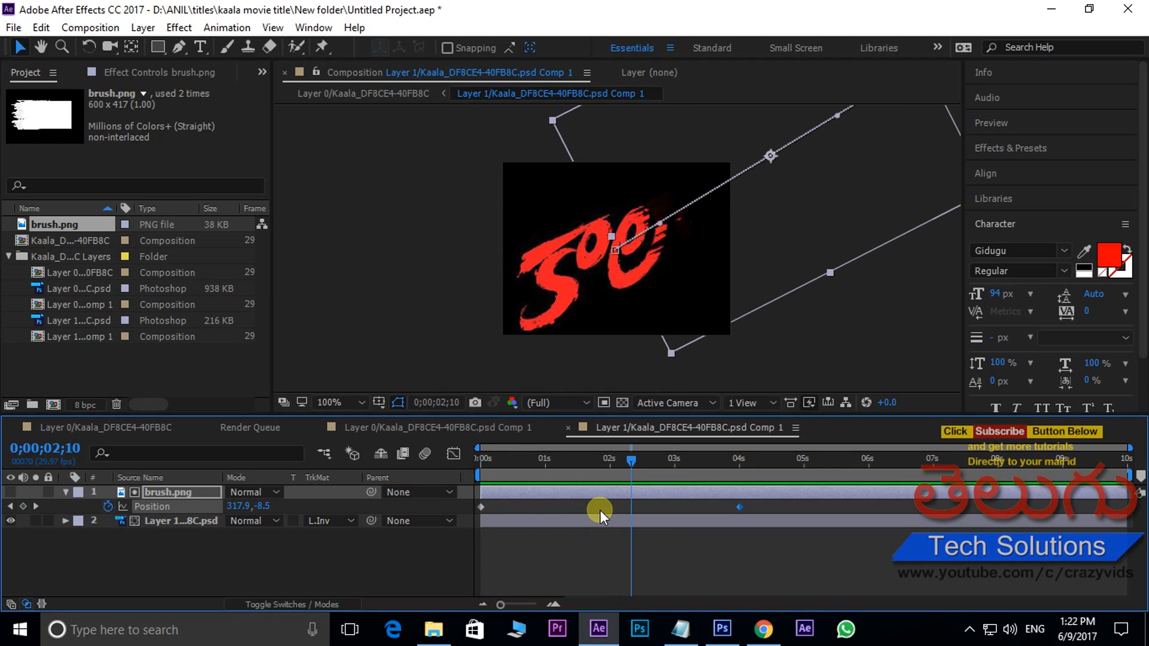
Step: Return to the main composition, preview the combined face and title reveal, and rewind to the start
left_click(88, 426)
key("space")
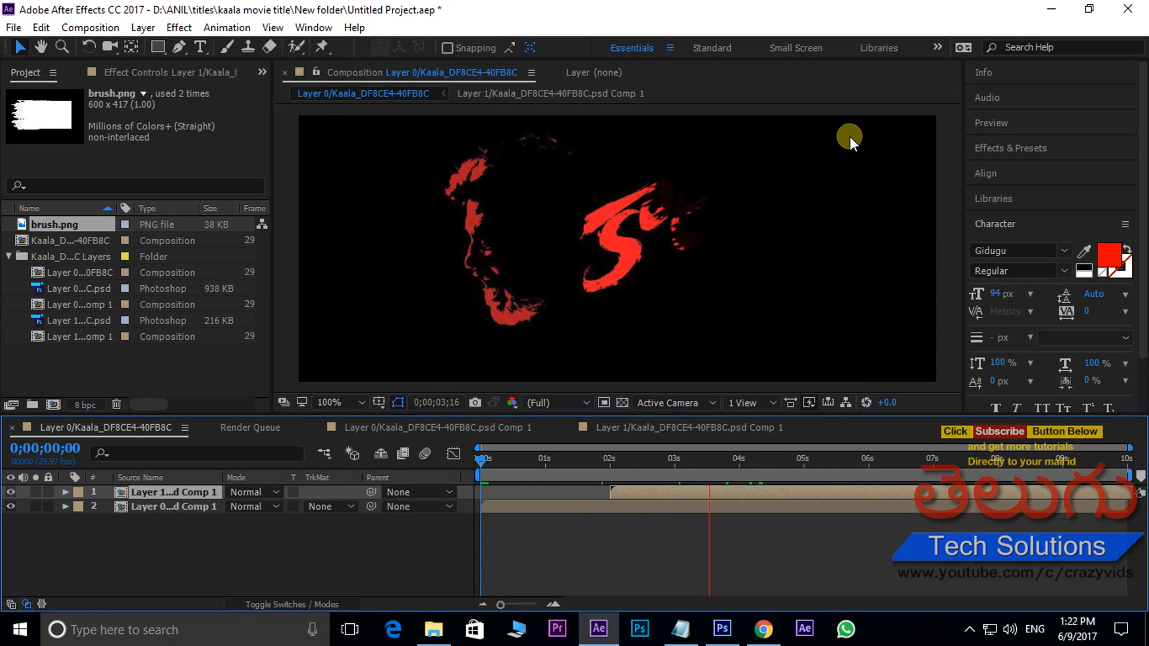
key("space")
left_click_drag(841, 465, 467, 472)
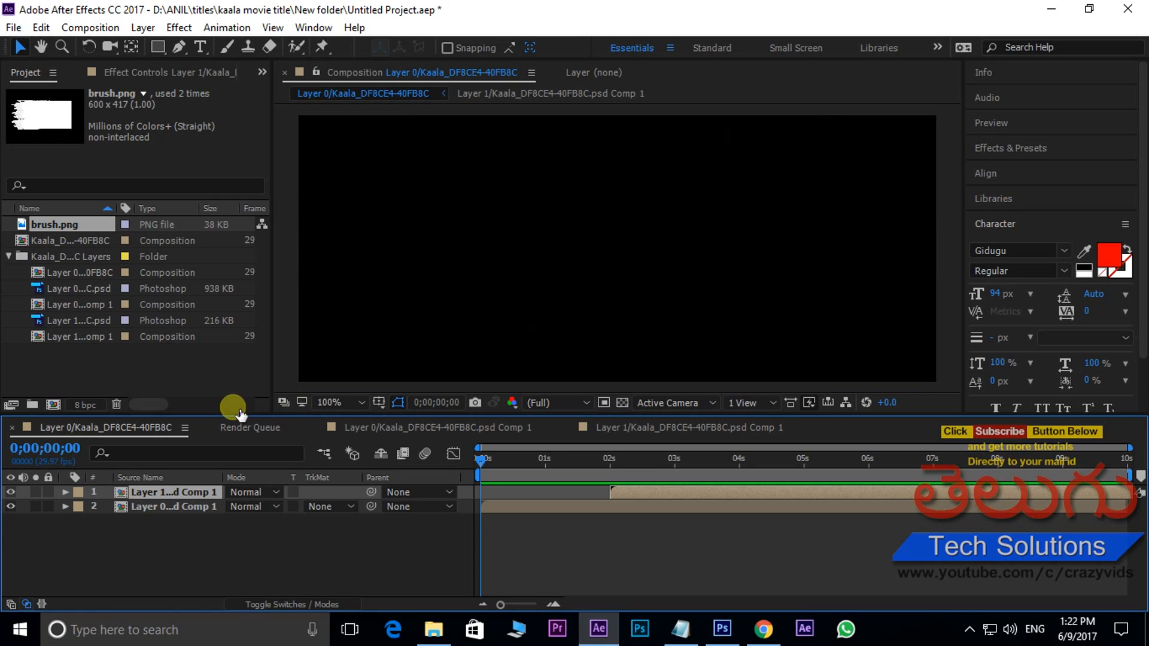
Step: Import the Rajinikanth MP3 audio file and add it beneath the two artwork layers, starting at 0;00;00;00
left_click(114, 367)
double_click(113, 365)
left_click(507, 179)
left_click(426, 497)
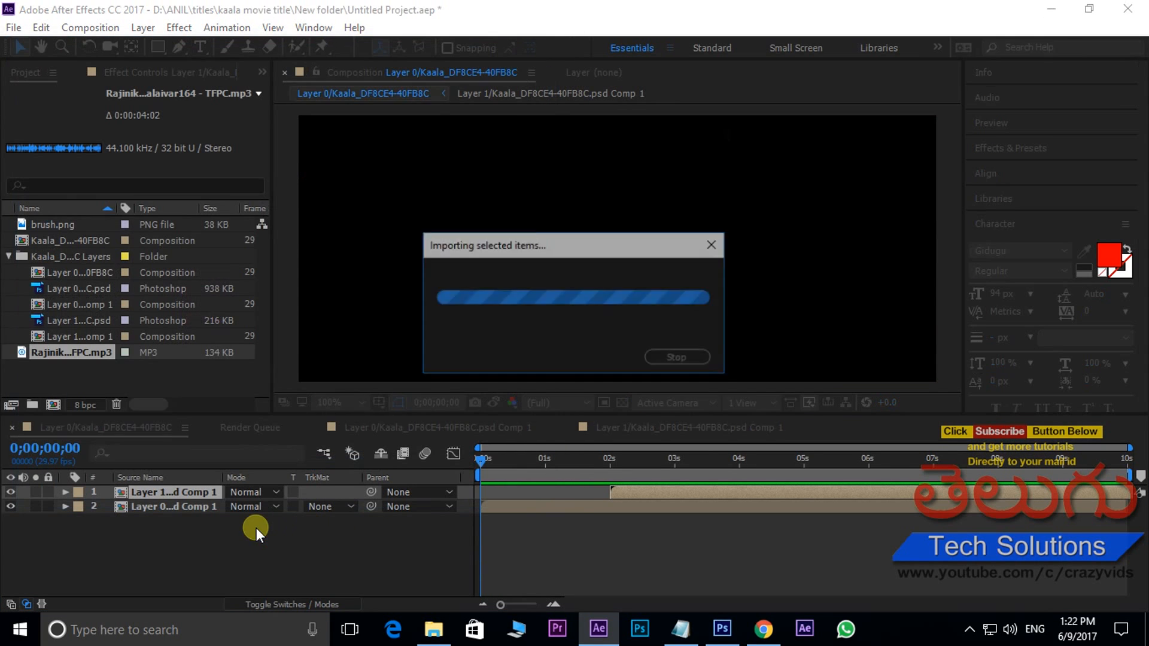
left_click_drag(23, 352, 286, 566)
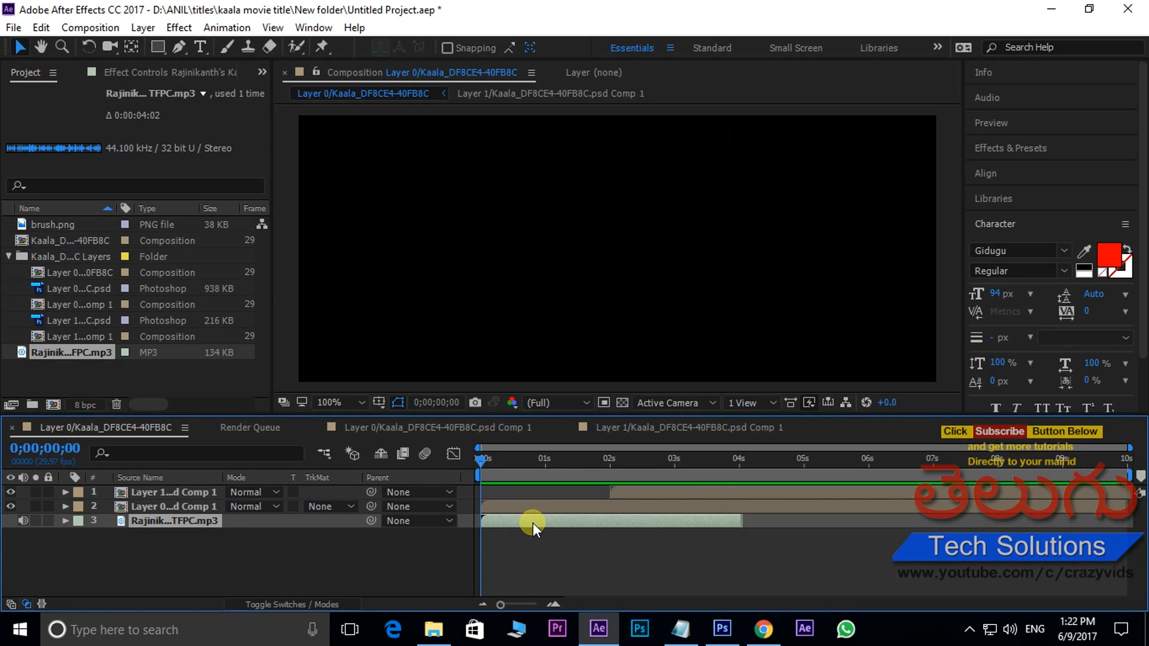
Step: Duplicate the audio layer, shift the copy to start at about 4 seconds where the first ends, and preview with sound
key("ctrl+d")
left_click_drag(532, 523, 803, 518)
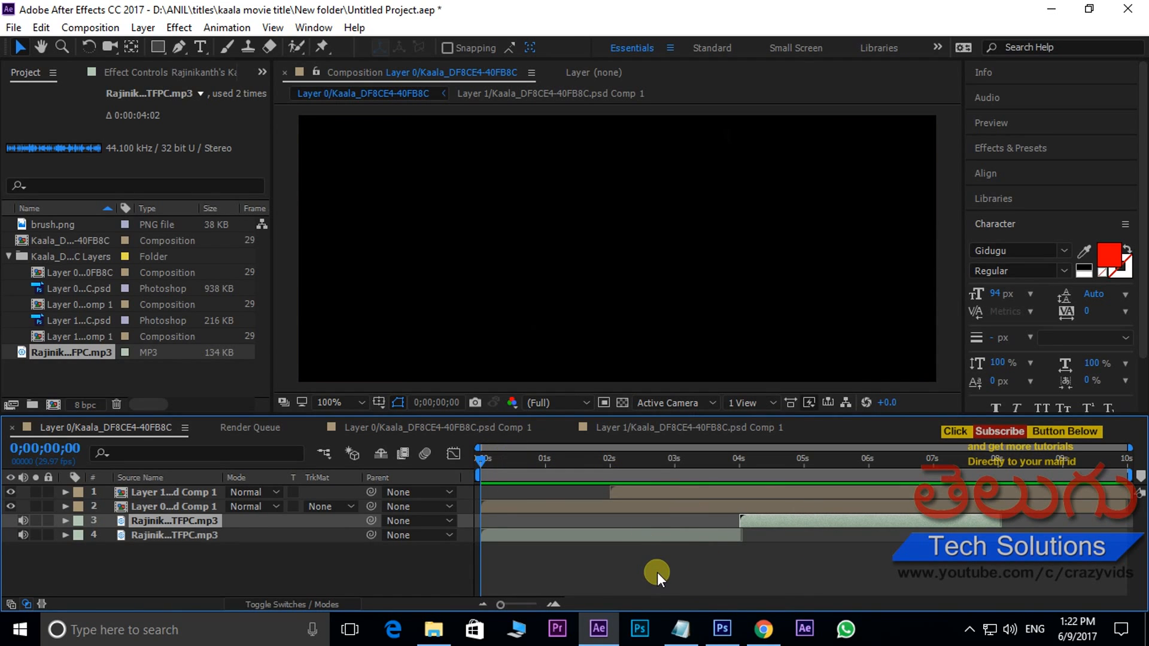
key("space")
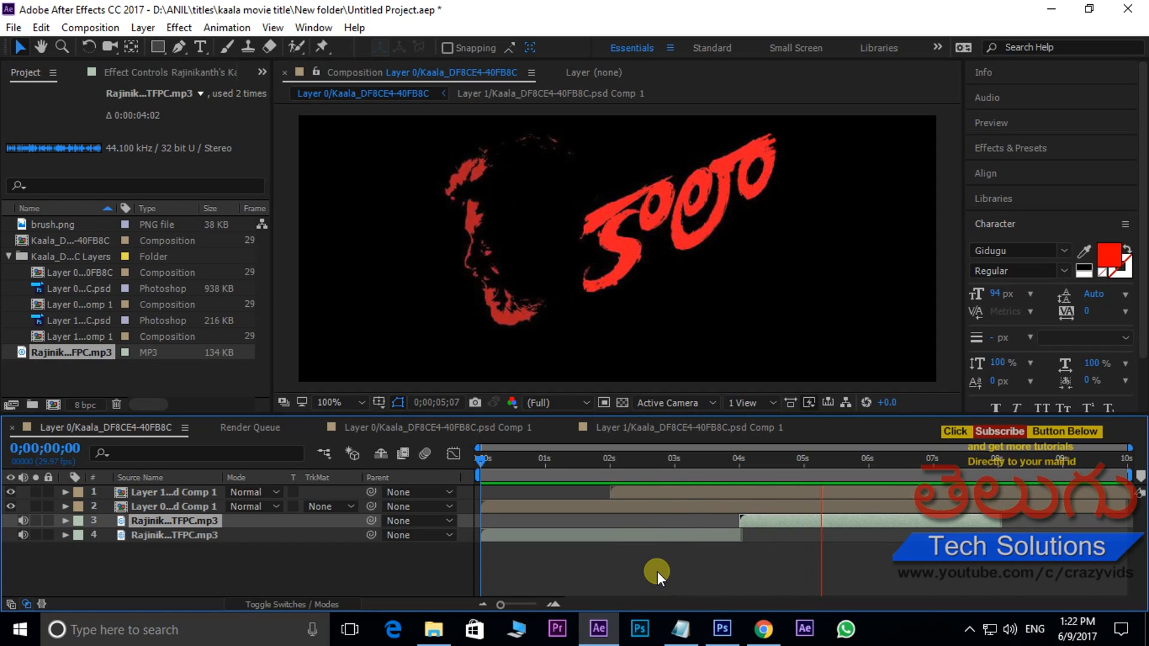
key("space")
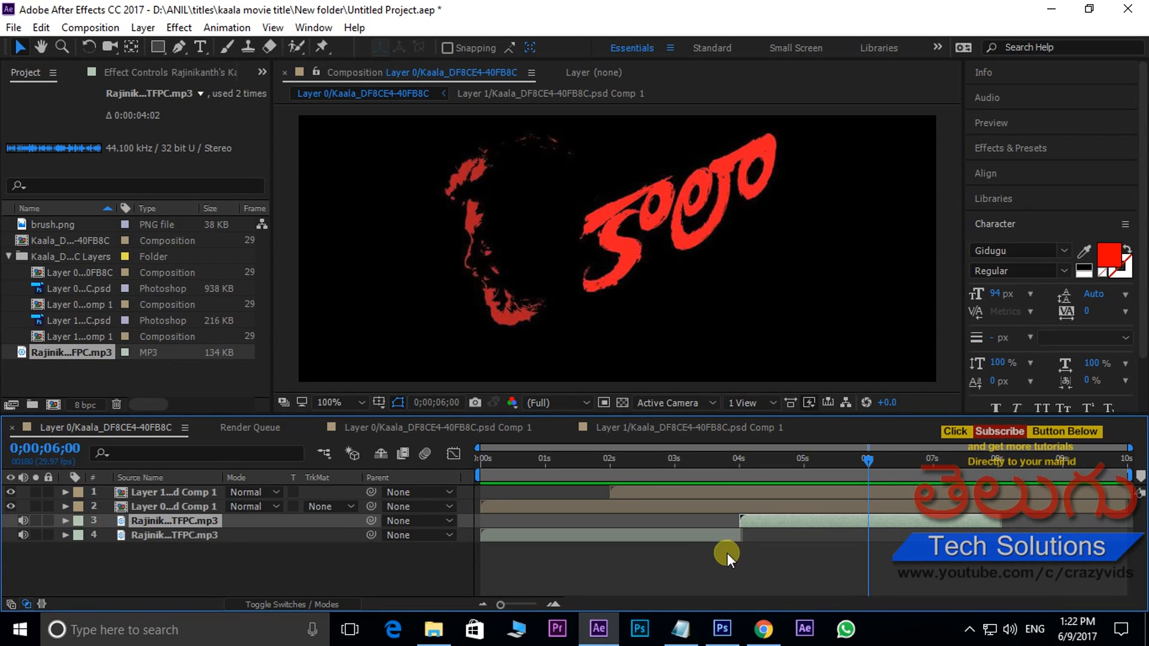
Step: Rewind to the start and play the finished title animation with the composition view maximized
key("Home")
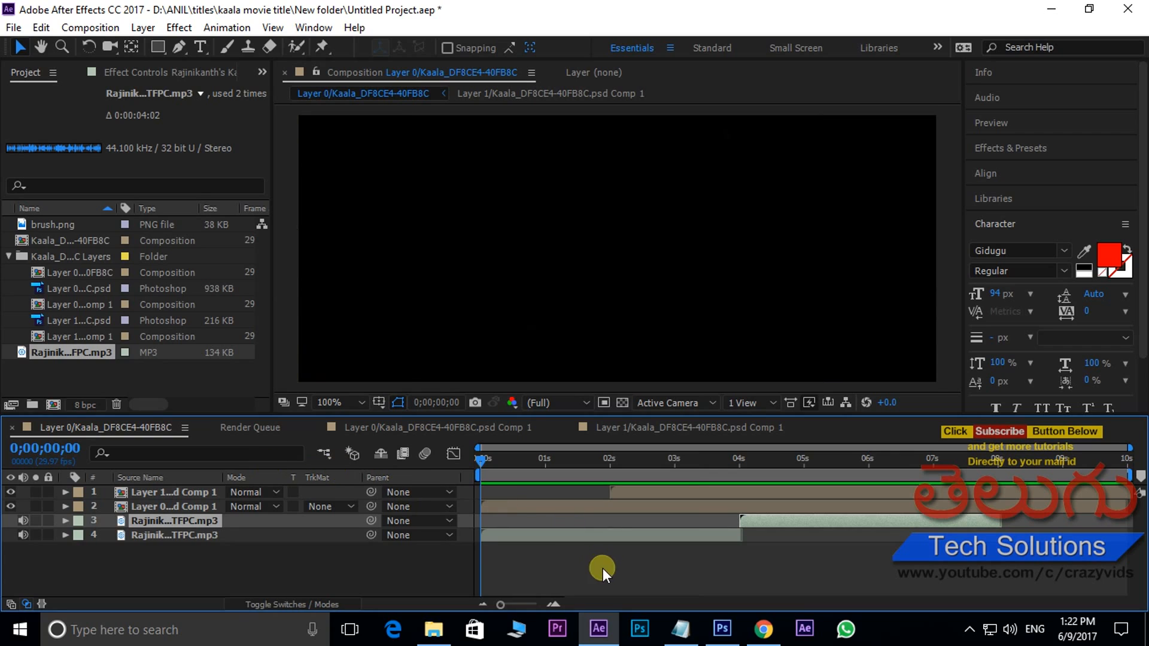
key("space")
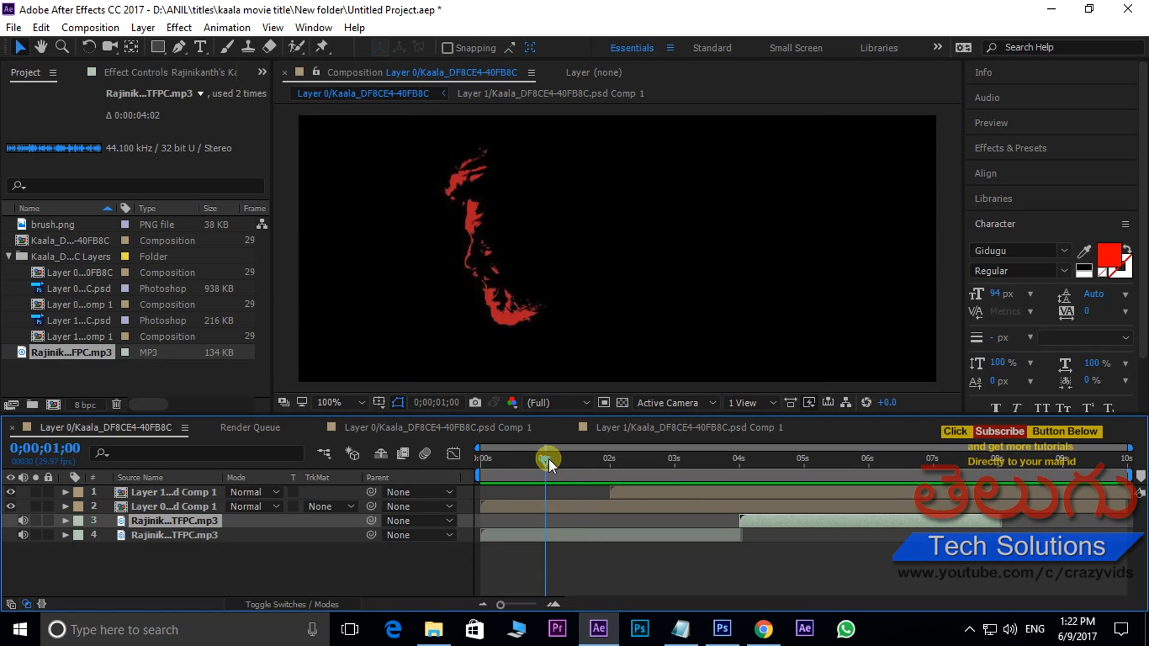
left_click_drag(551, 461, 440, 474)
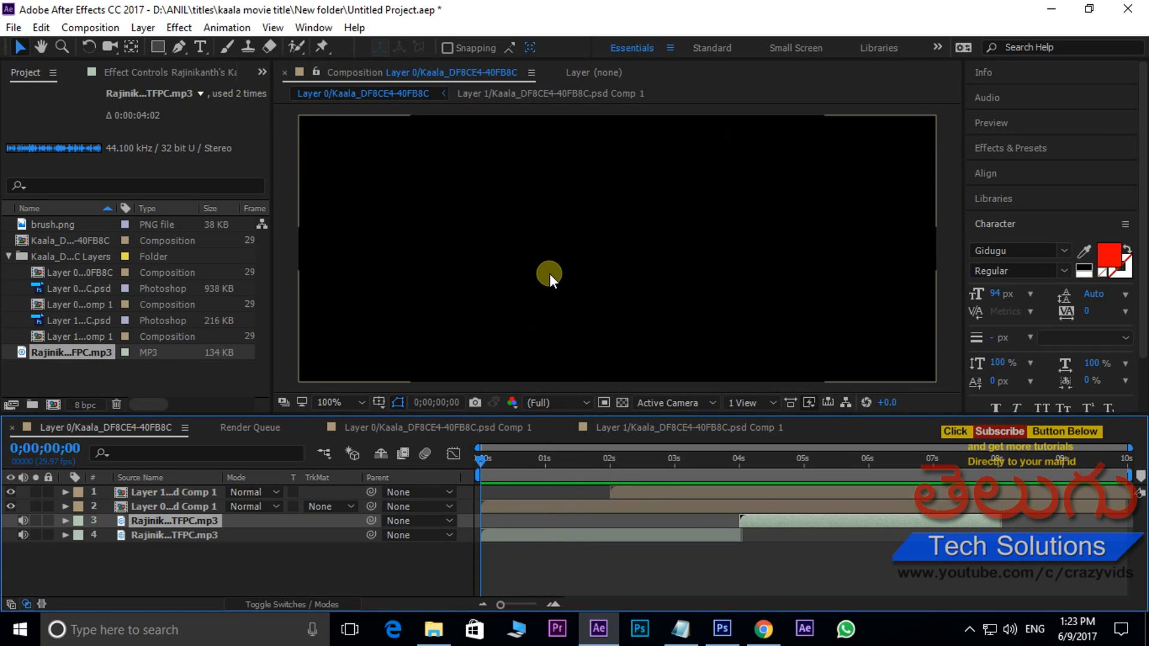
key("grave")
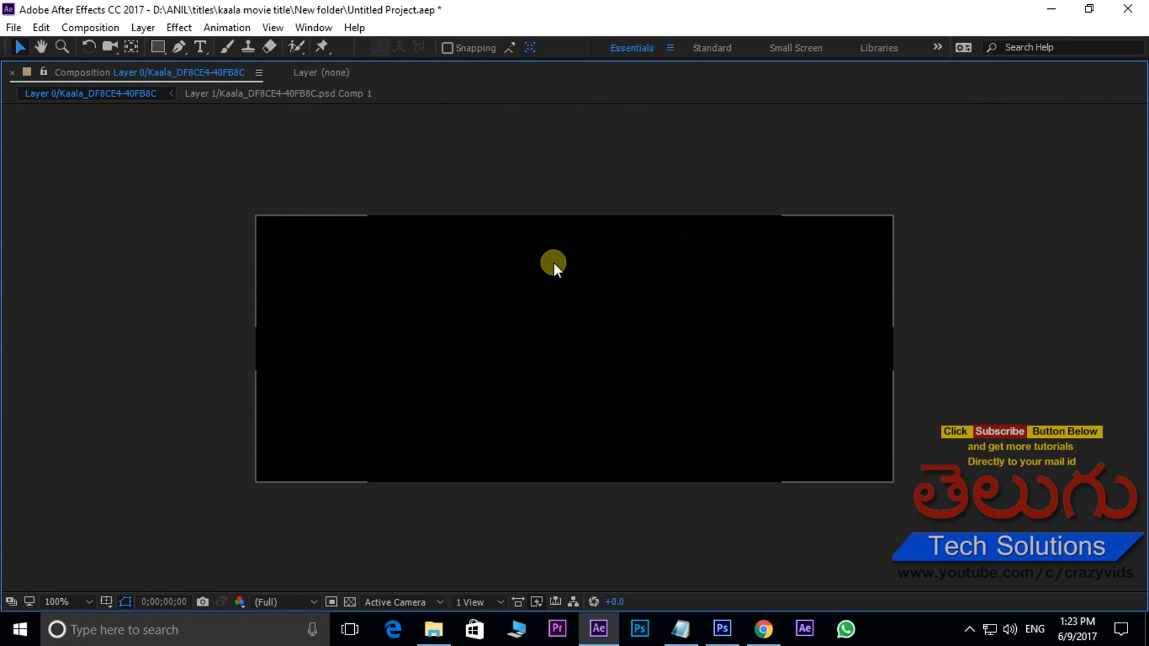
key("space")
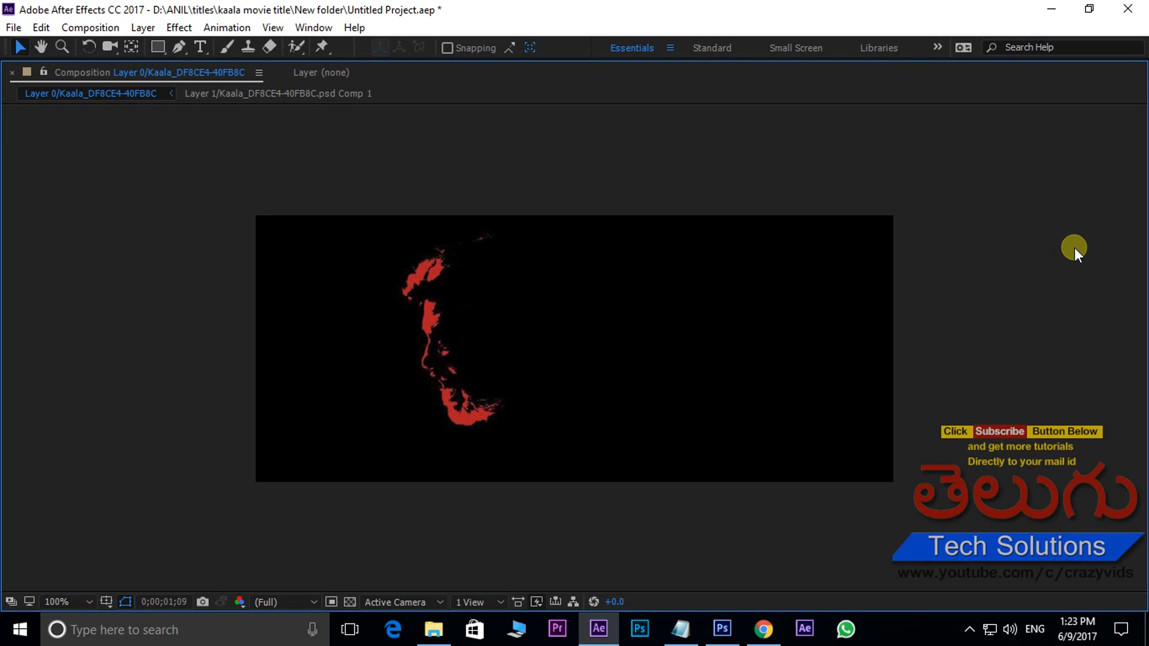